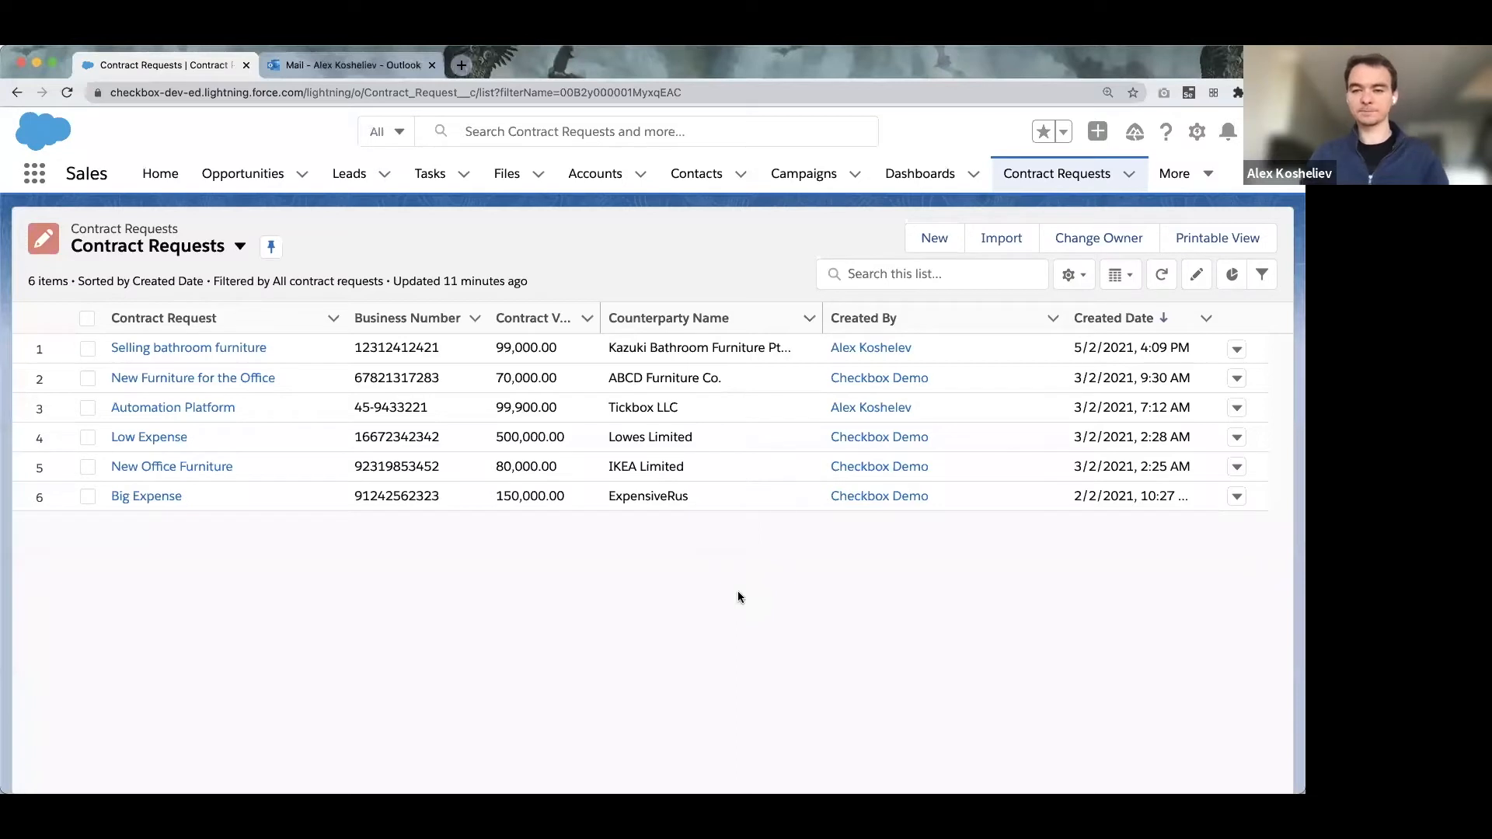
# Open a blank New Contract Request form from the Contract Requests list.
pyautogui.click(931, 239)
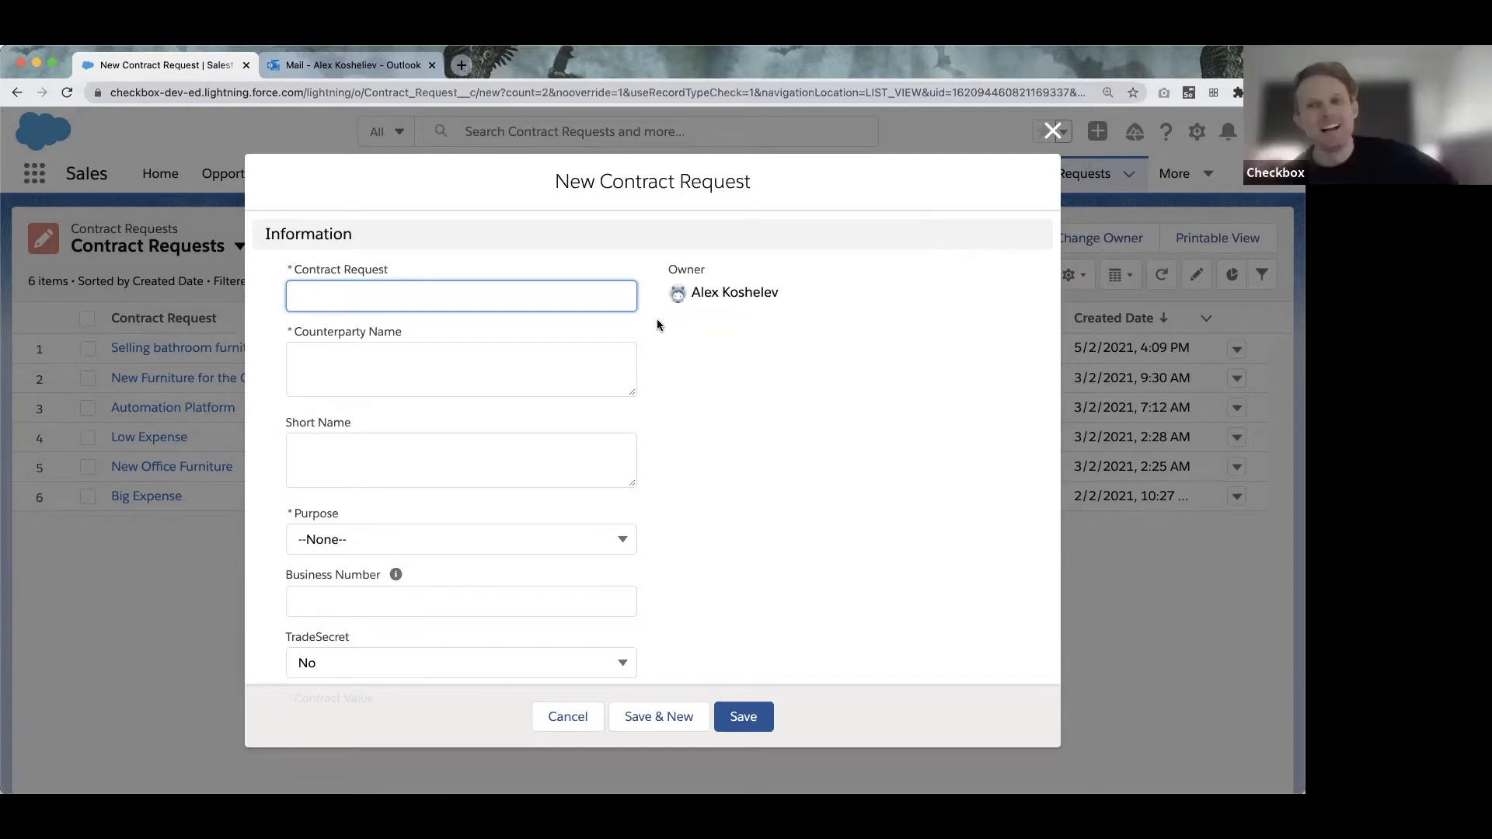
# Name the request 'NDA for MacDonalds' with counterparty 'MacDonalds Pty Ltd'.
pyautogui.write('NDA for ')
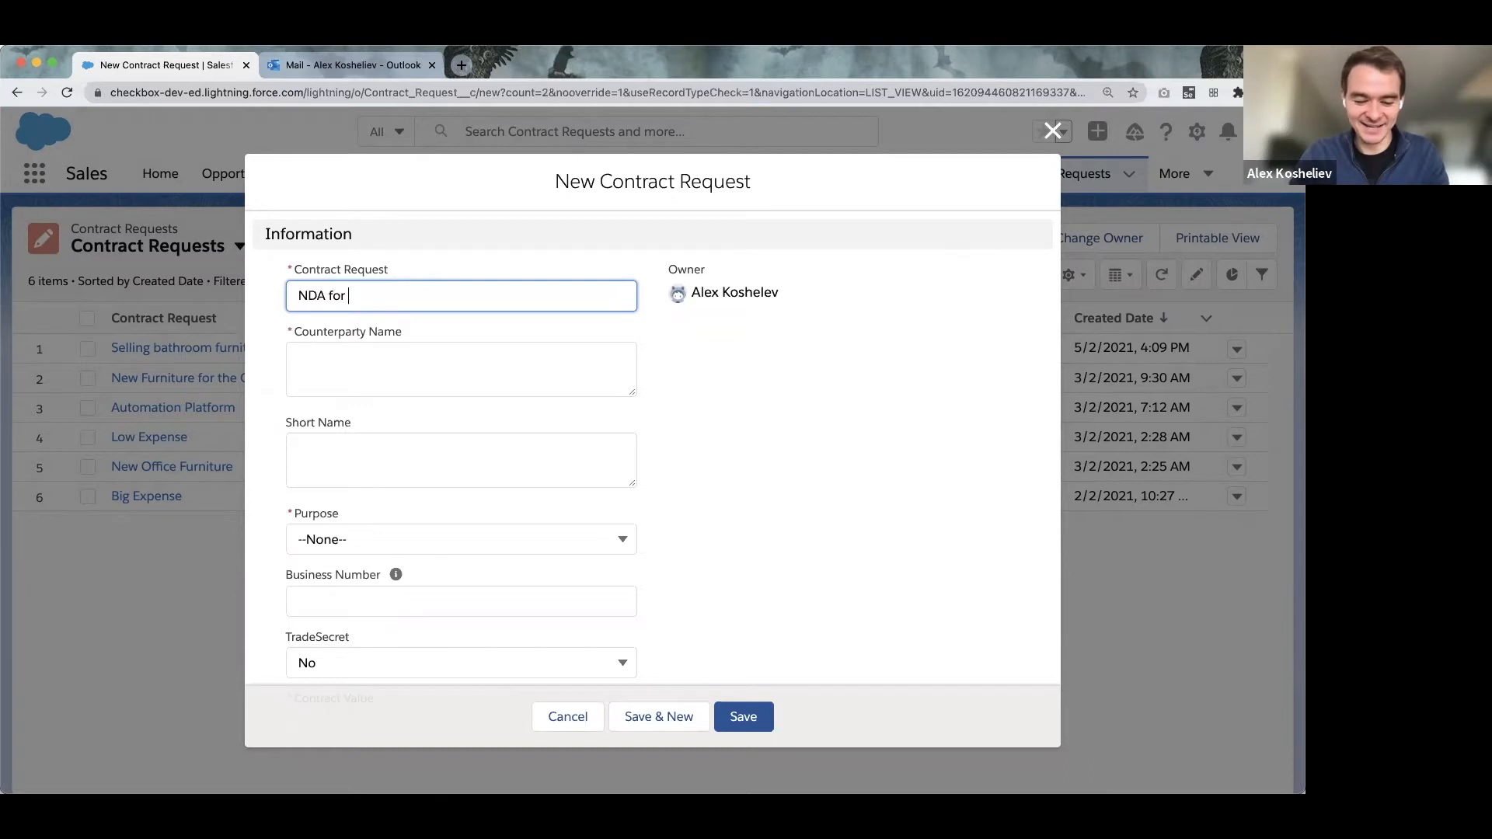
pyautogui.write('MacDon')
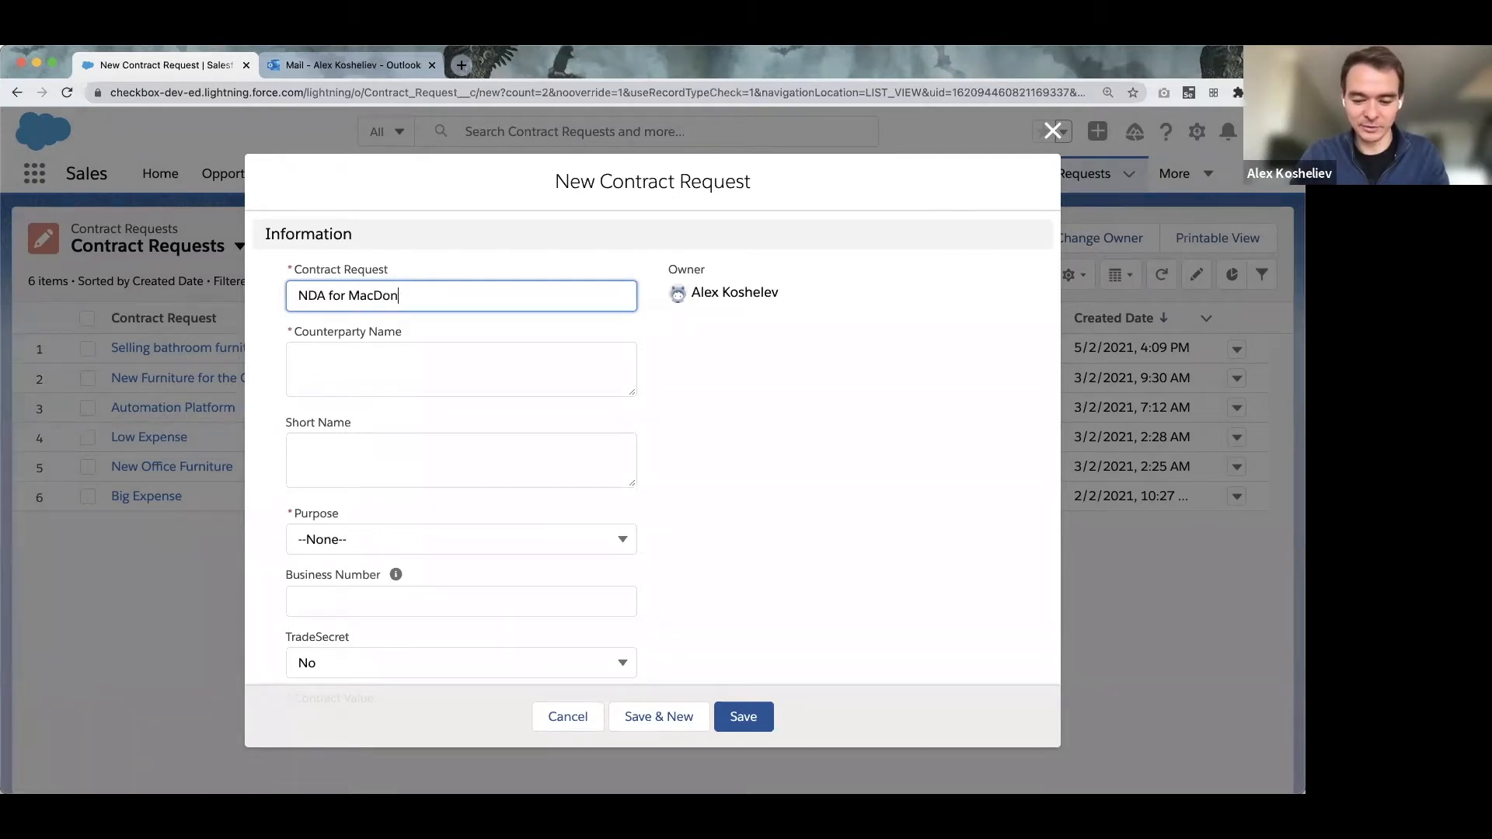
pyautogui.write('alds')
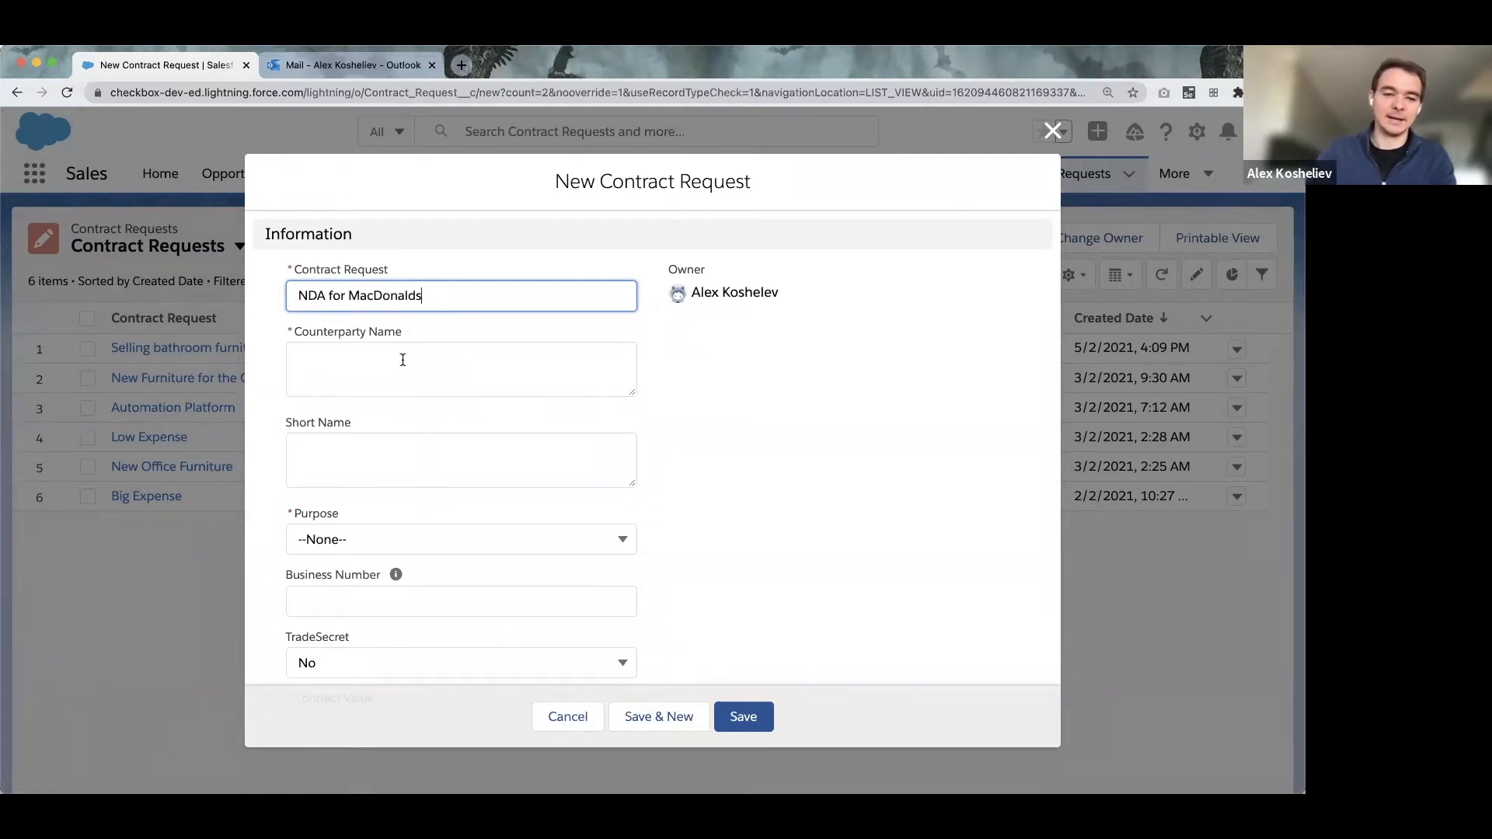
pyautogui.click(386, 373)
pyautogui.doubleClick(386, 298)
pyautogui.press('super+c')
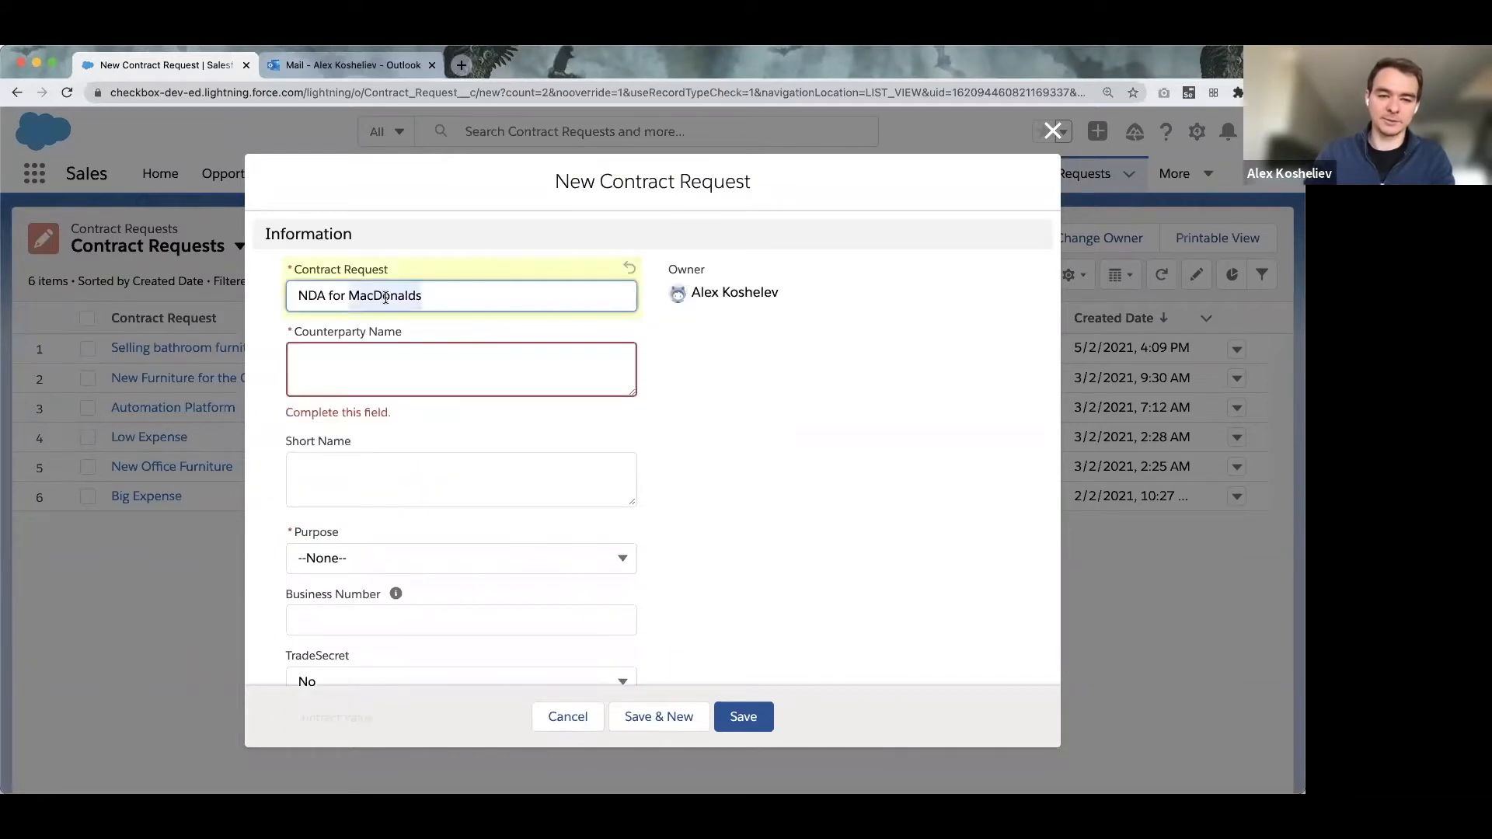
pyautogui.click(381, 359)
pyautogui.press('super+v')
pyautogui.write('Pty')
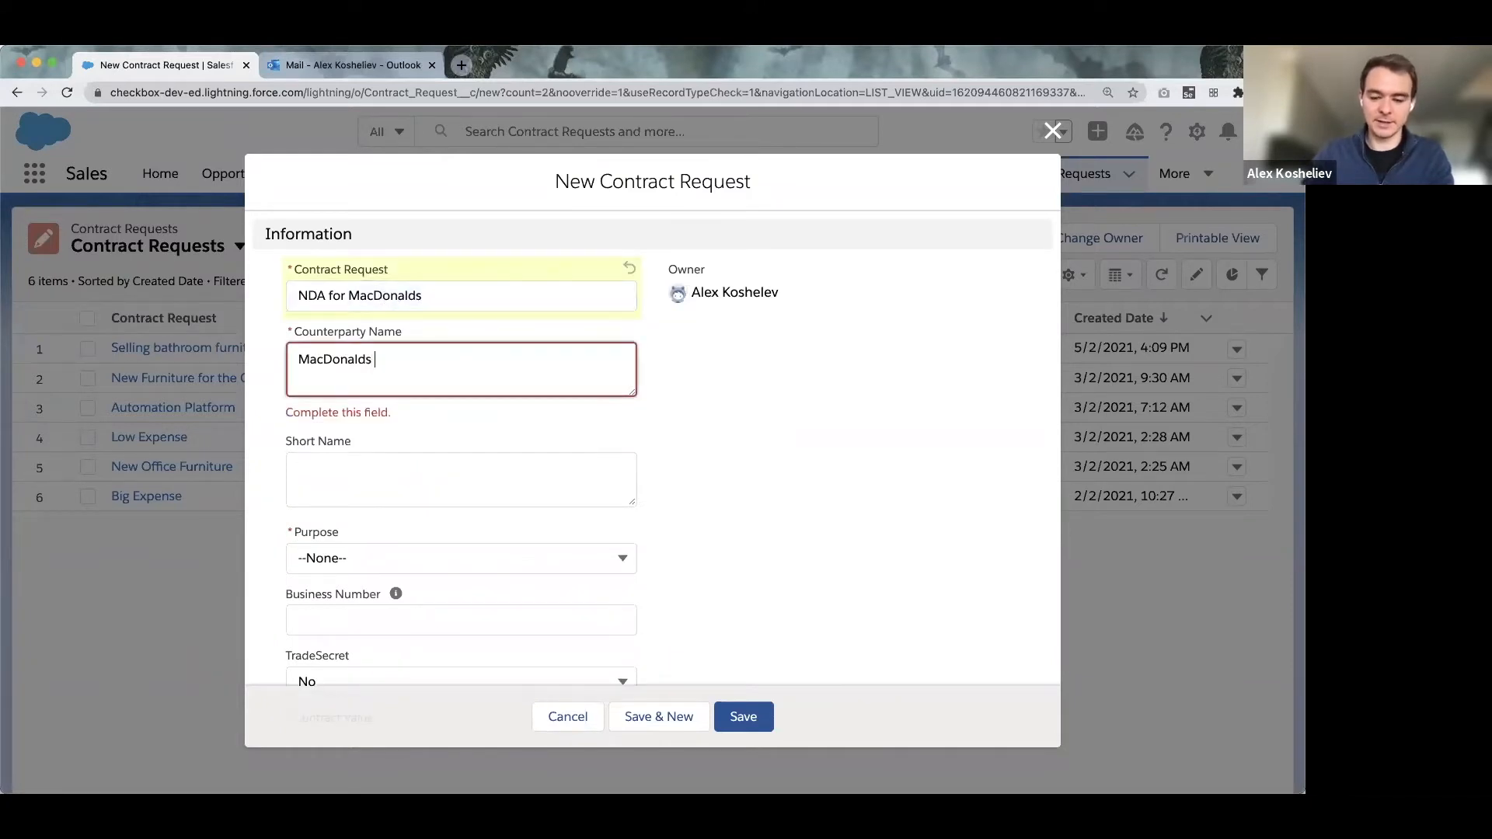
pyautogui.write(' Ltd')
# Enter 'Maccas' as the request's short name.
pyautogui.click(352, 477)
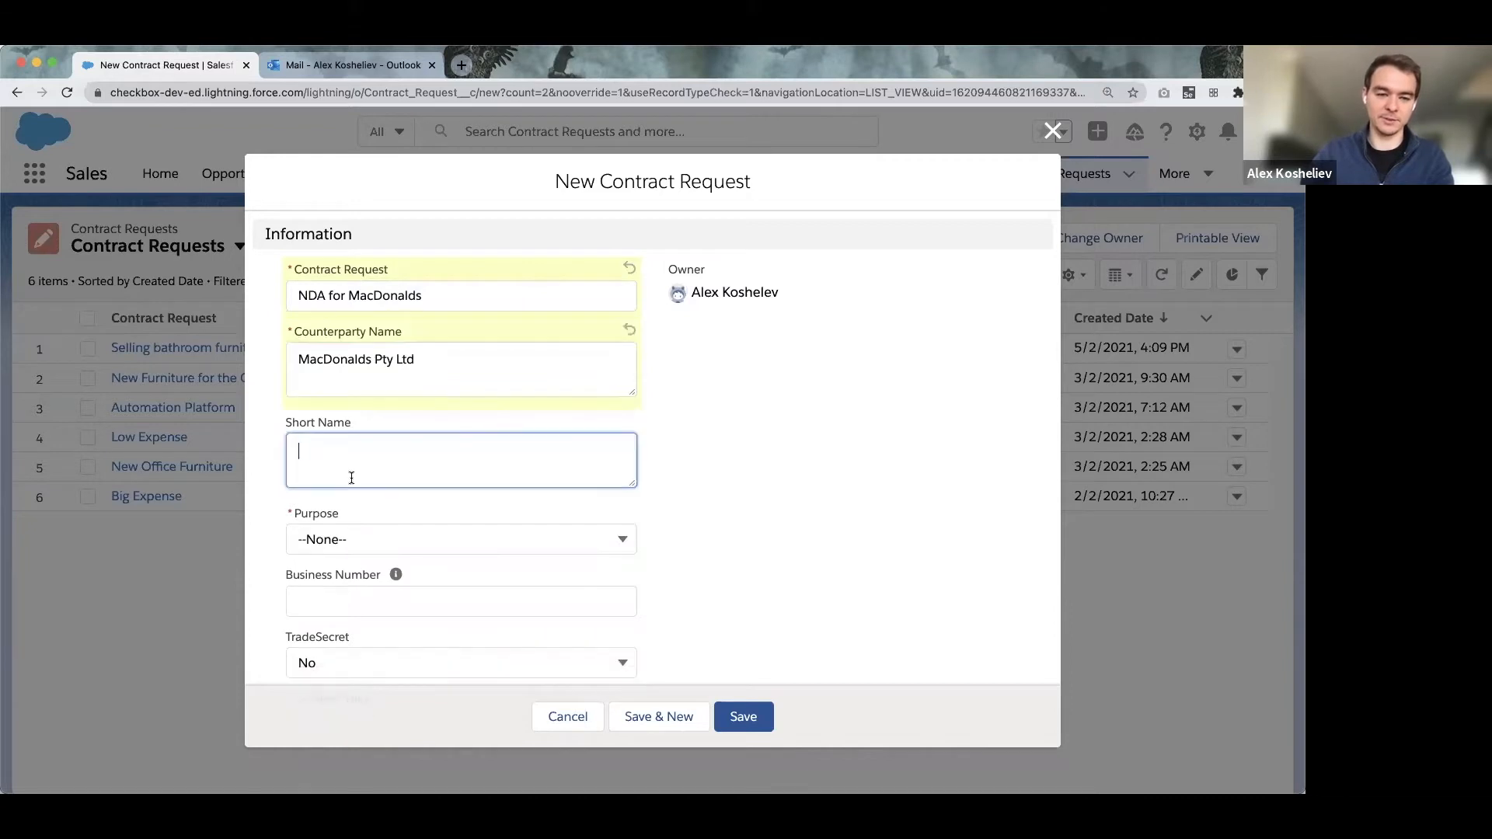
pyautogui.write('Ma')
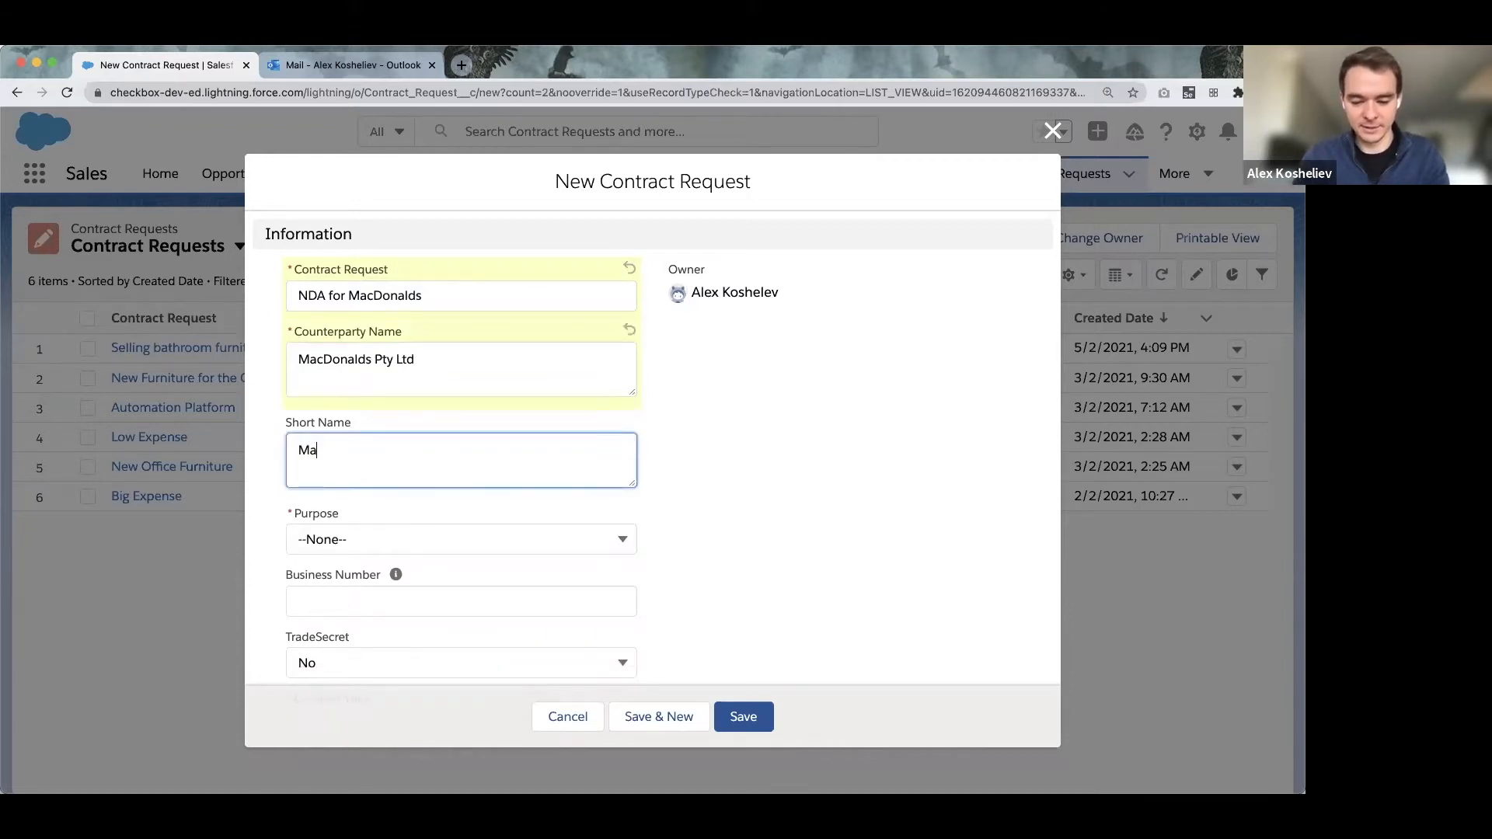
pyautogui.write('ccas')
pyautogui.scroll(-1, 408, 486)
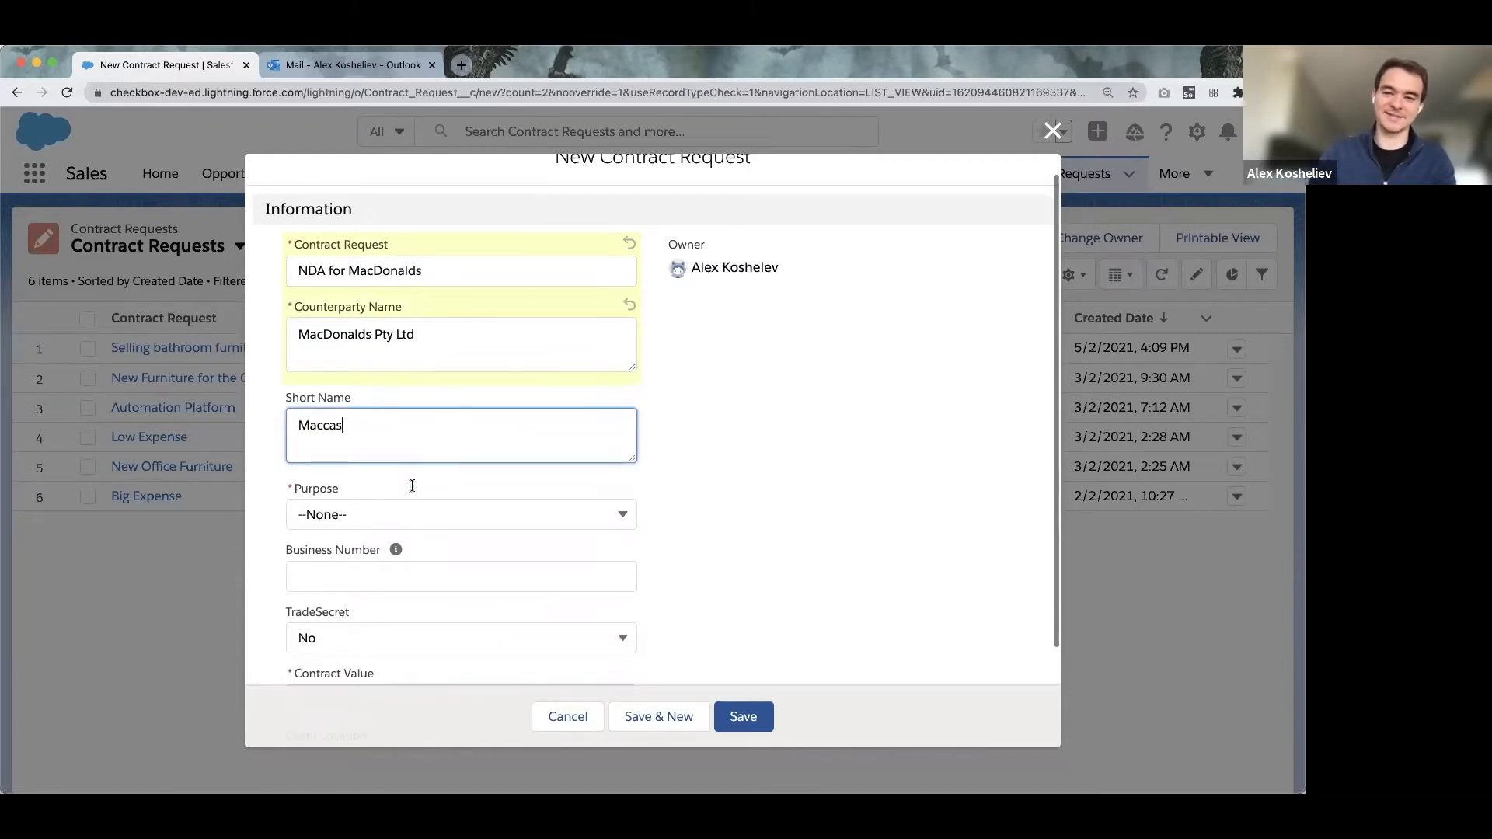
pyautogui.scroll(-1, 412, 488)
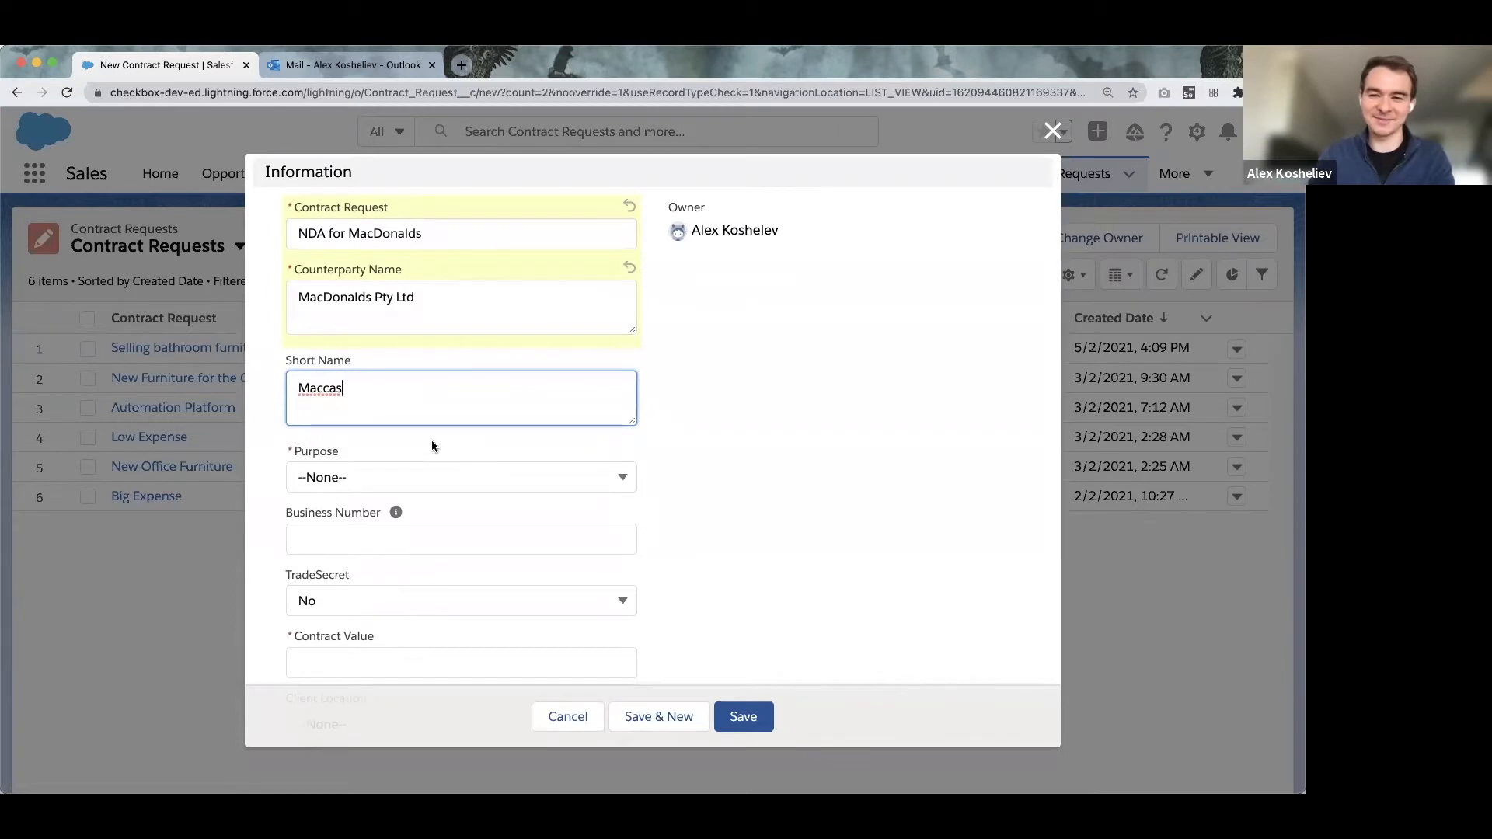
pyautogui.scroll(-1, 497, 431)
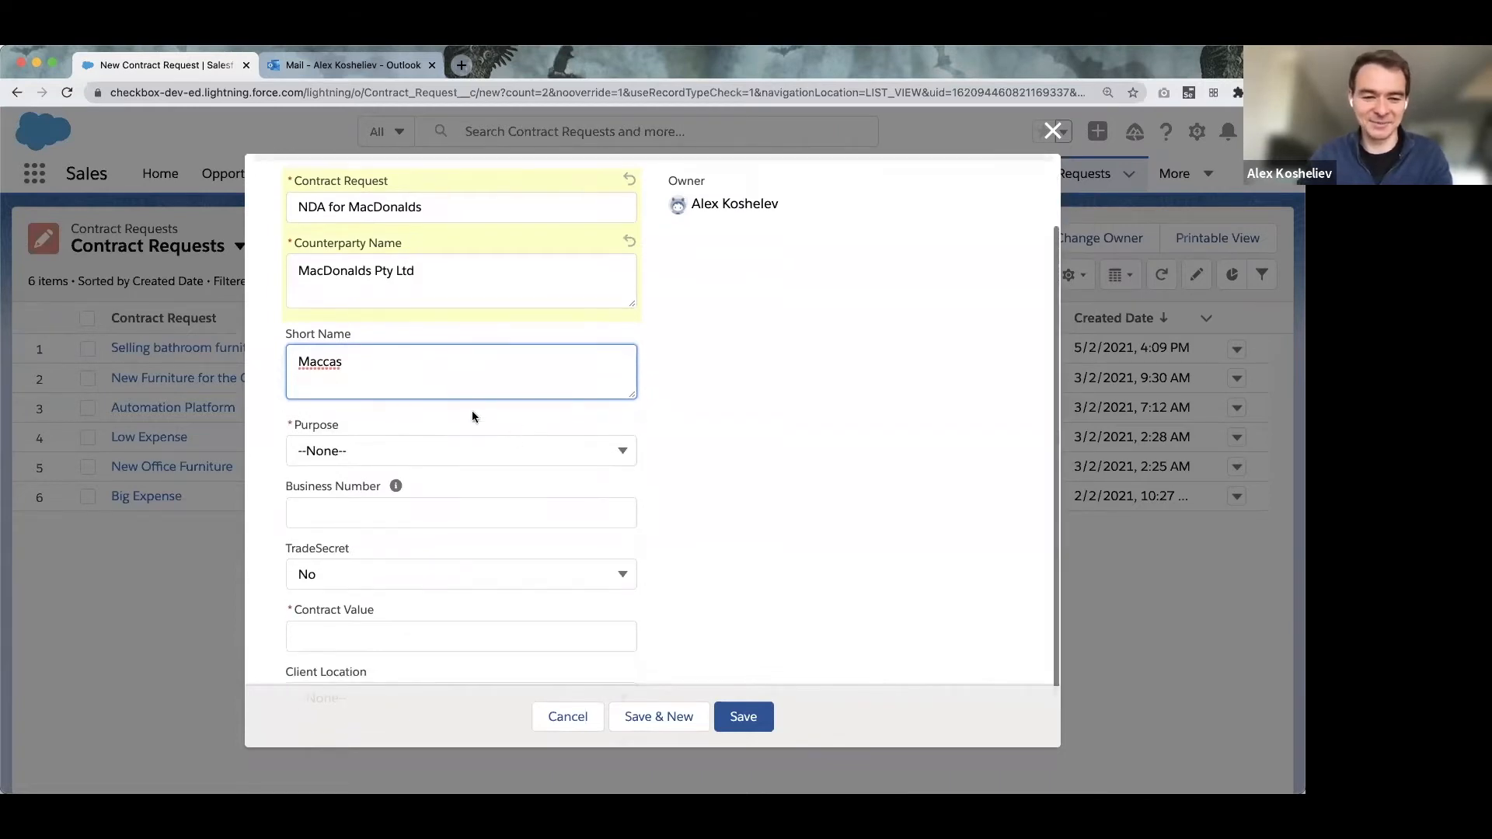
pyautogui.click(395, 450)
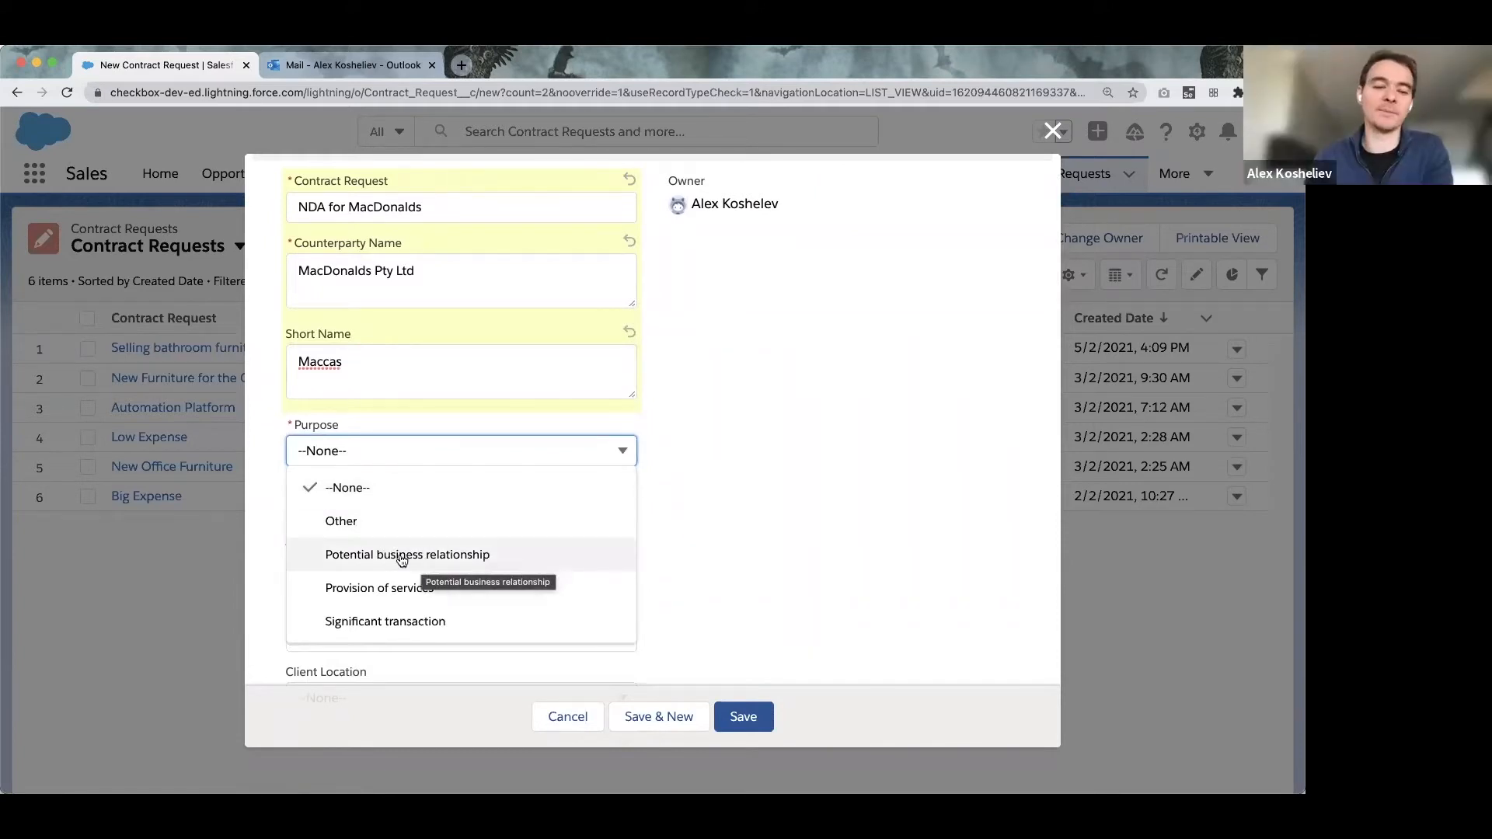
pyautogui.click(400, 556)
pyautogui.scroll(-1, 487, 544)
pyautogui.scroll(-1, 486, 546)
pyautogui.press('Tab')
pyautogui.write('12345566777')
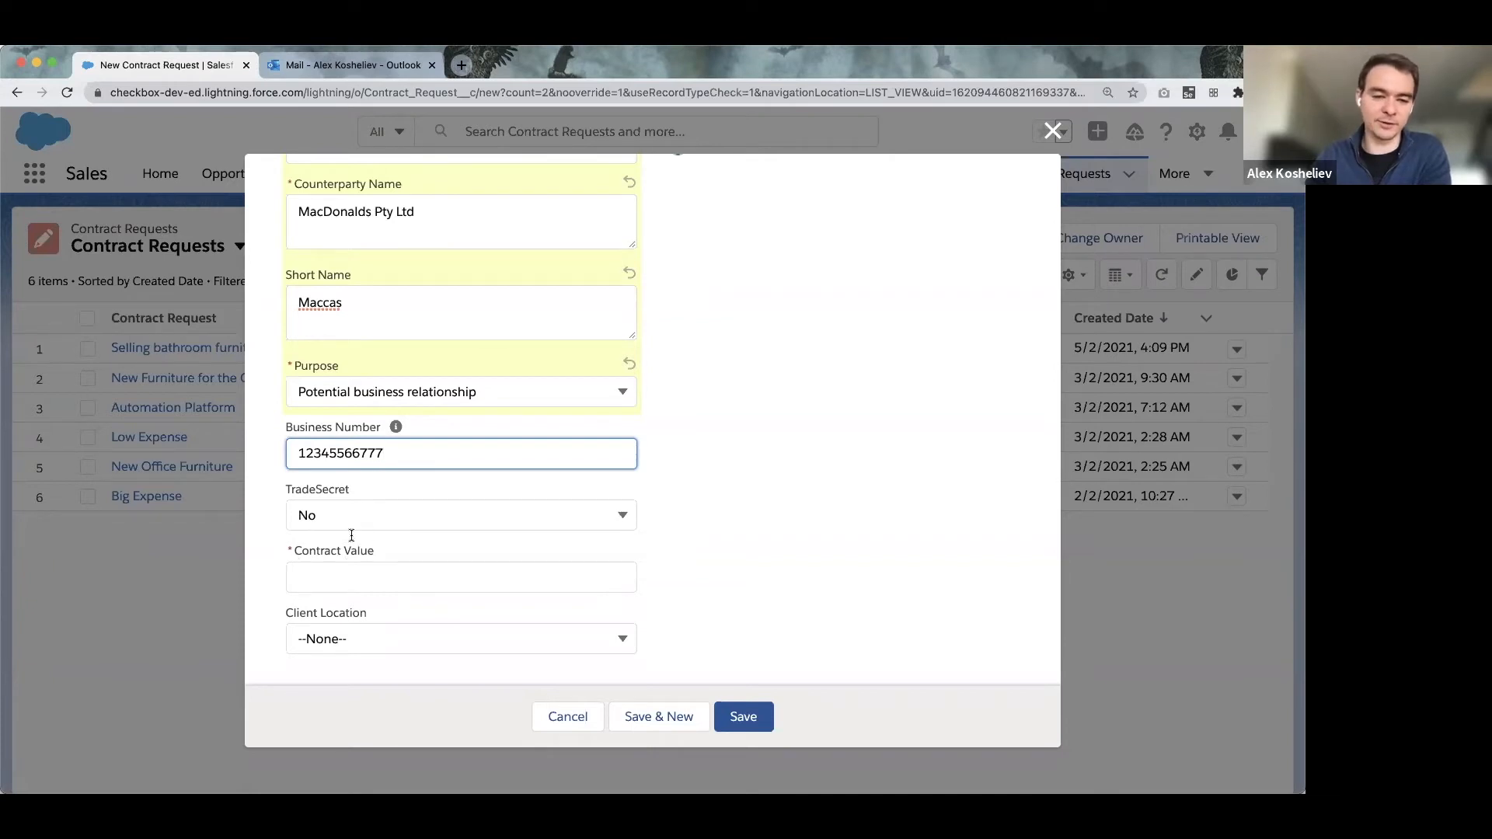
pyautogui.click(379, 577)
pyautogui.write('90000')
pyautogui.click(842, 577)
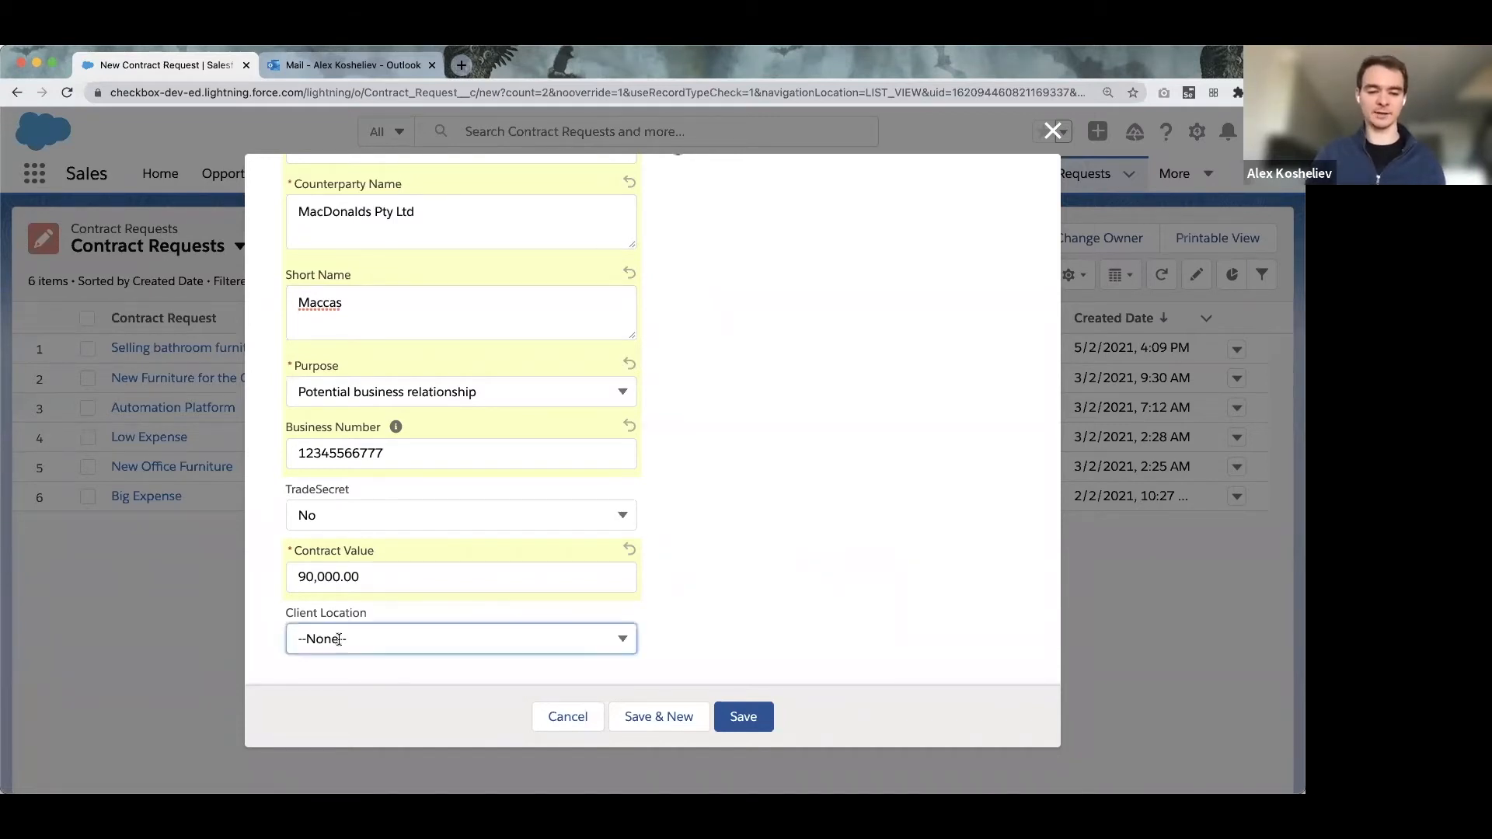
pyautogui.click(366, 652)
# Choose United States as client location and save the NDA for MacDonalds request.
pyautogui.click(388, 536)
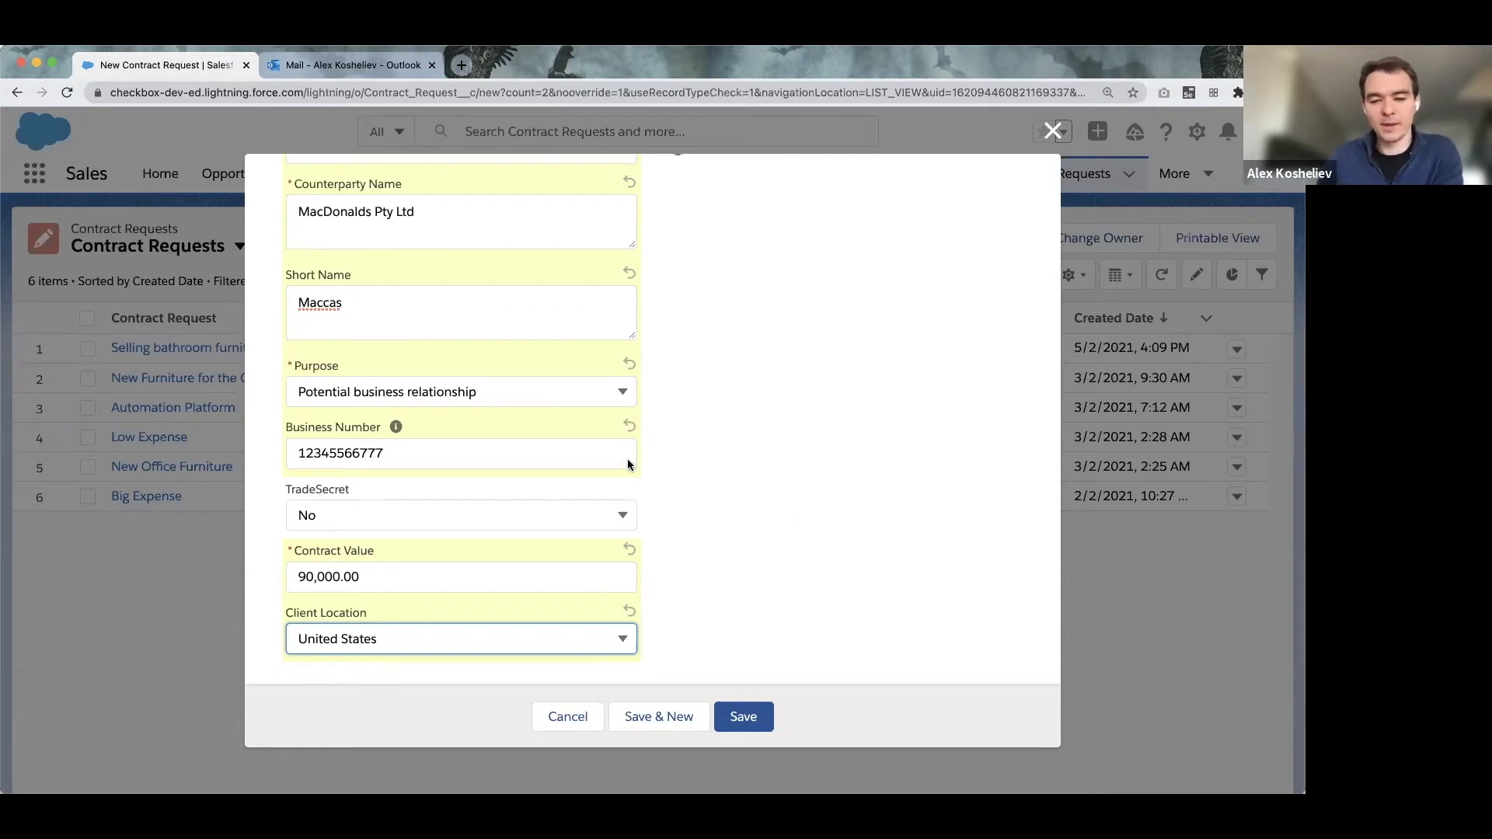
pyautogui.click(746, 719)
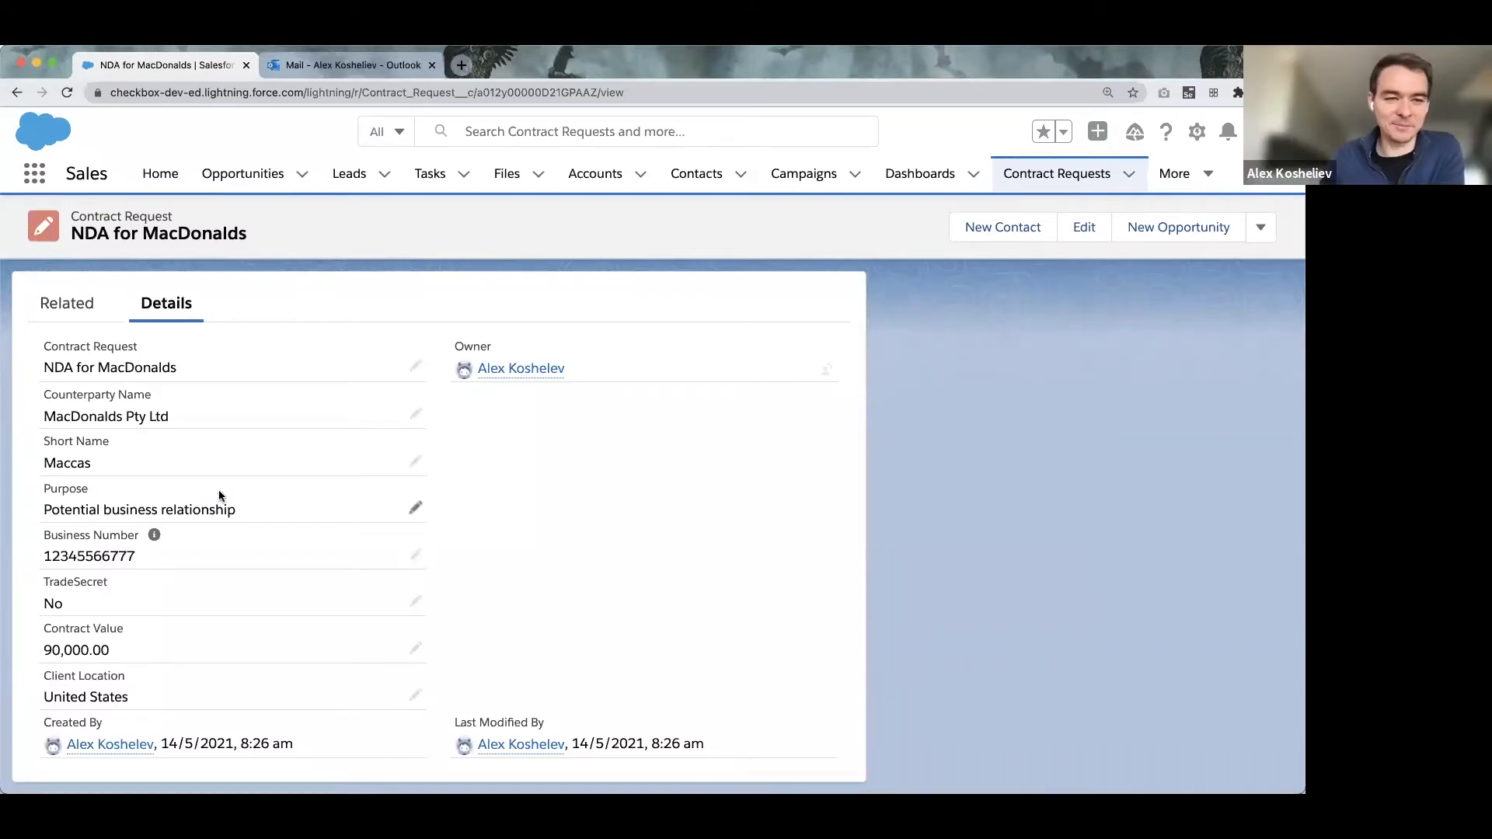
# In Outlook, open the 'Agreement for Maccas' email and preview NDA-pdf-only.pdf.
pyautogui.click(342, 67)
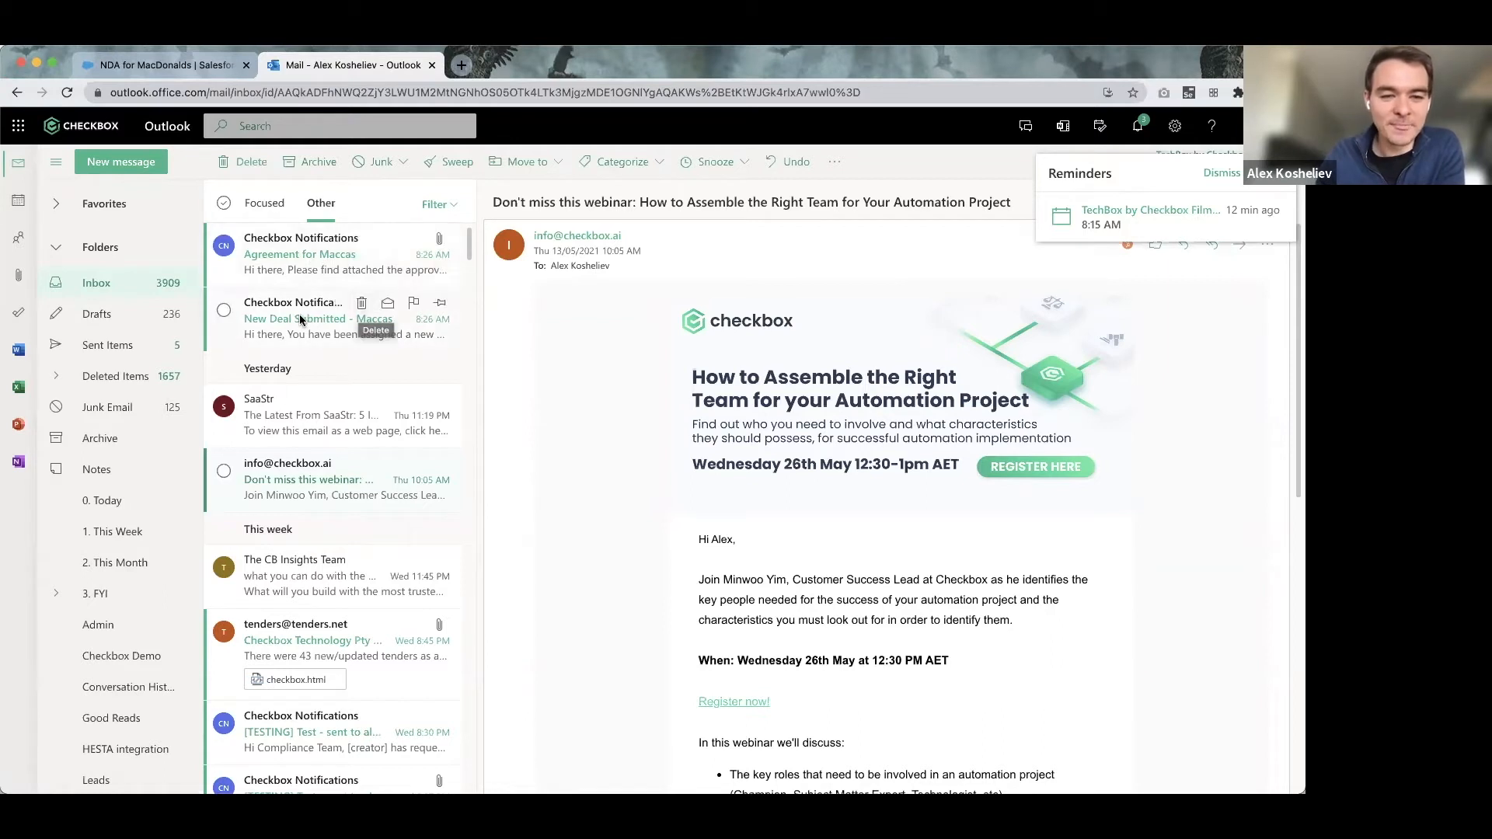
pyautogui.click(282, 268)
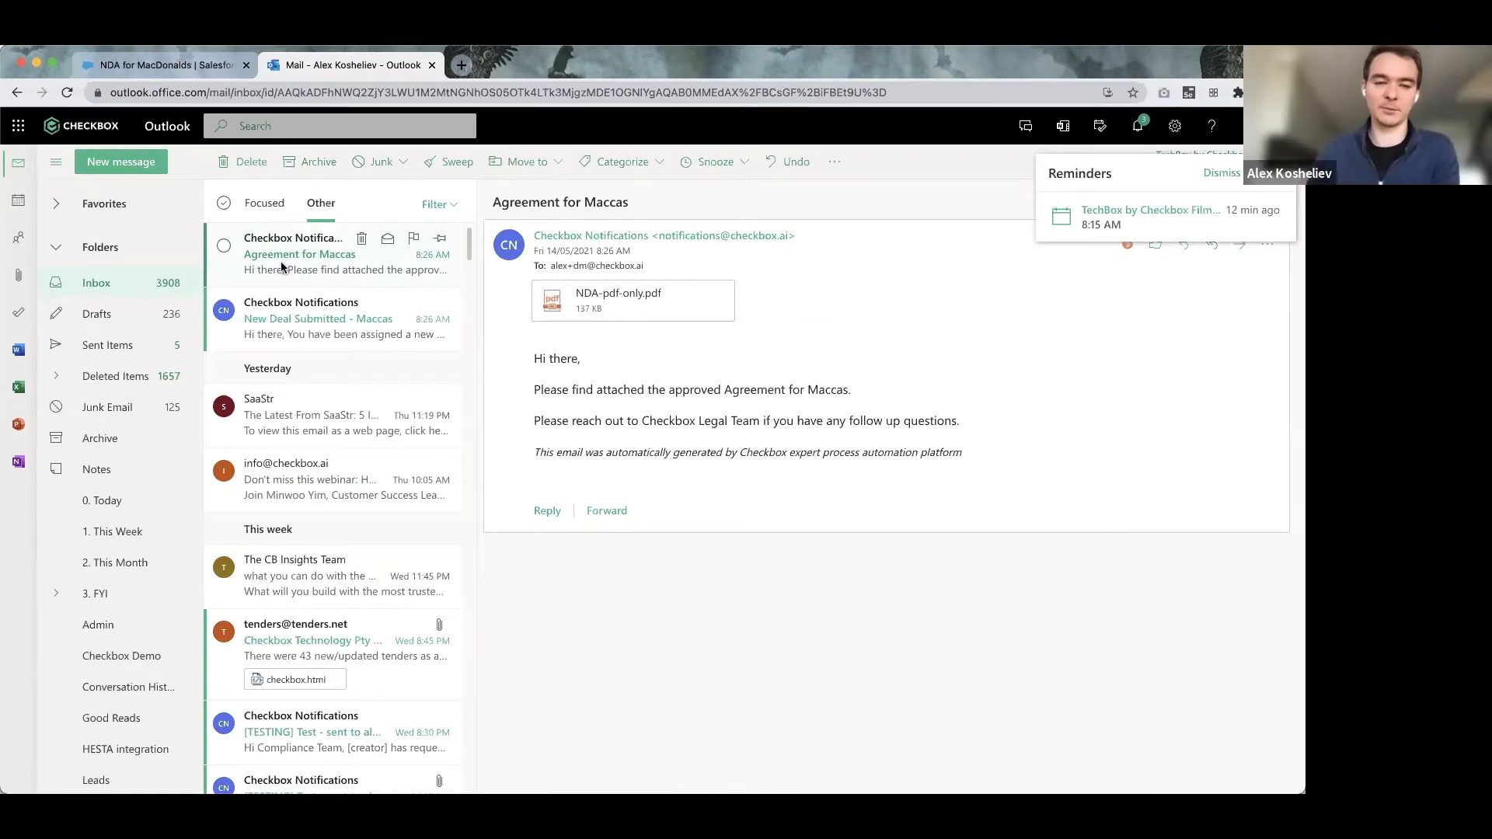
pyautogui.click(608, 299)
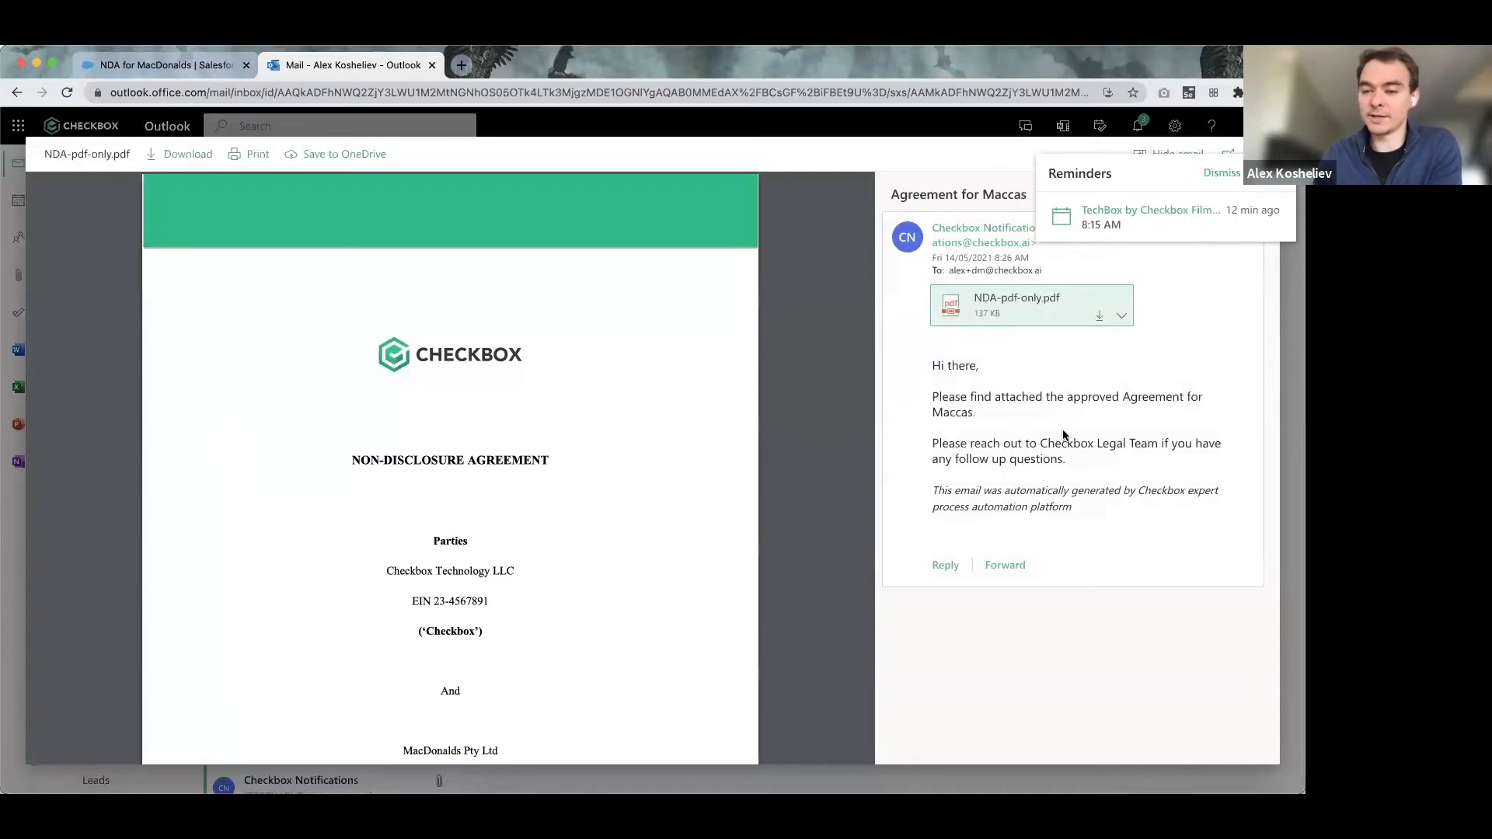
pyautogui.scroll(-2, 510, 511)
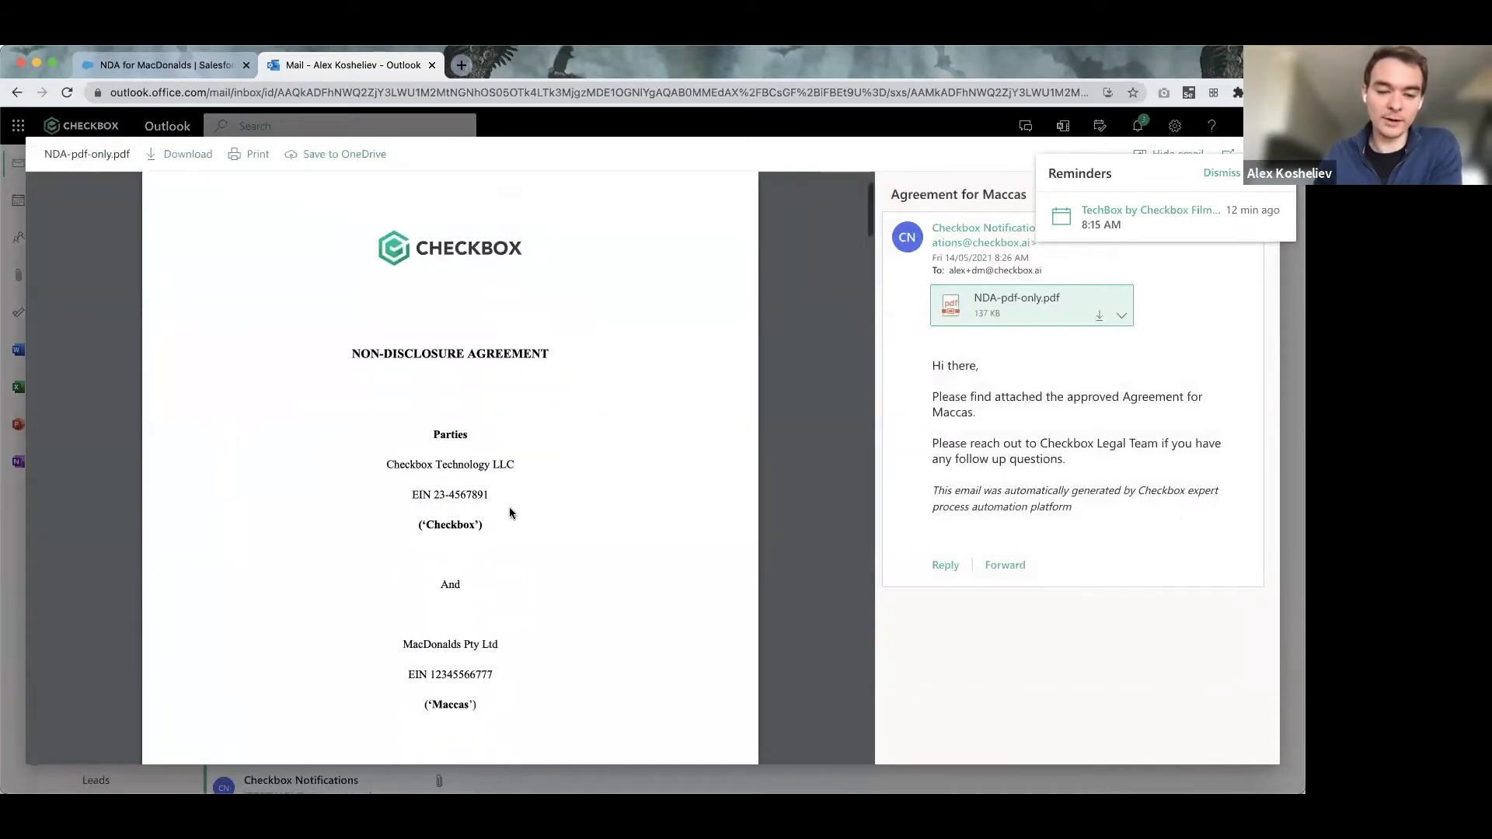
pyautogui.scroll(-1, 511, 513)
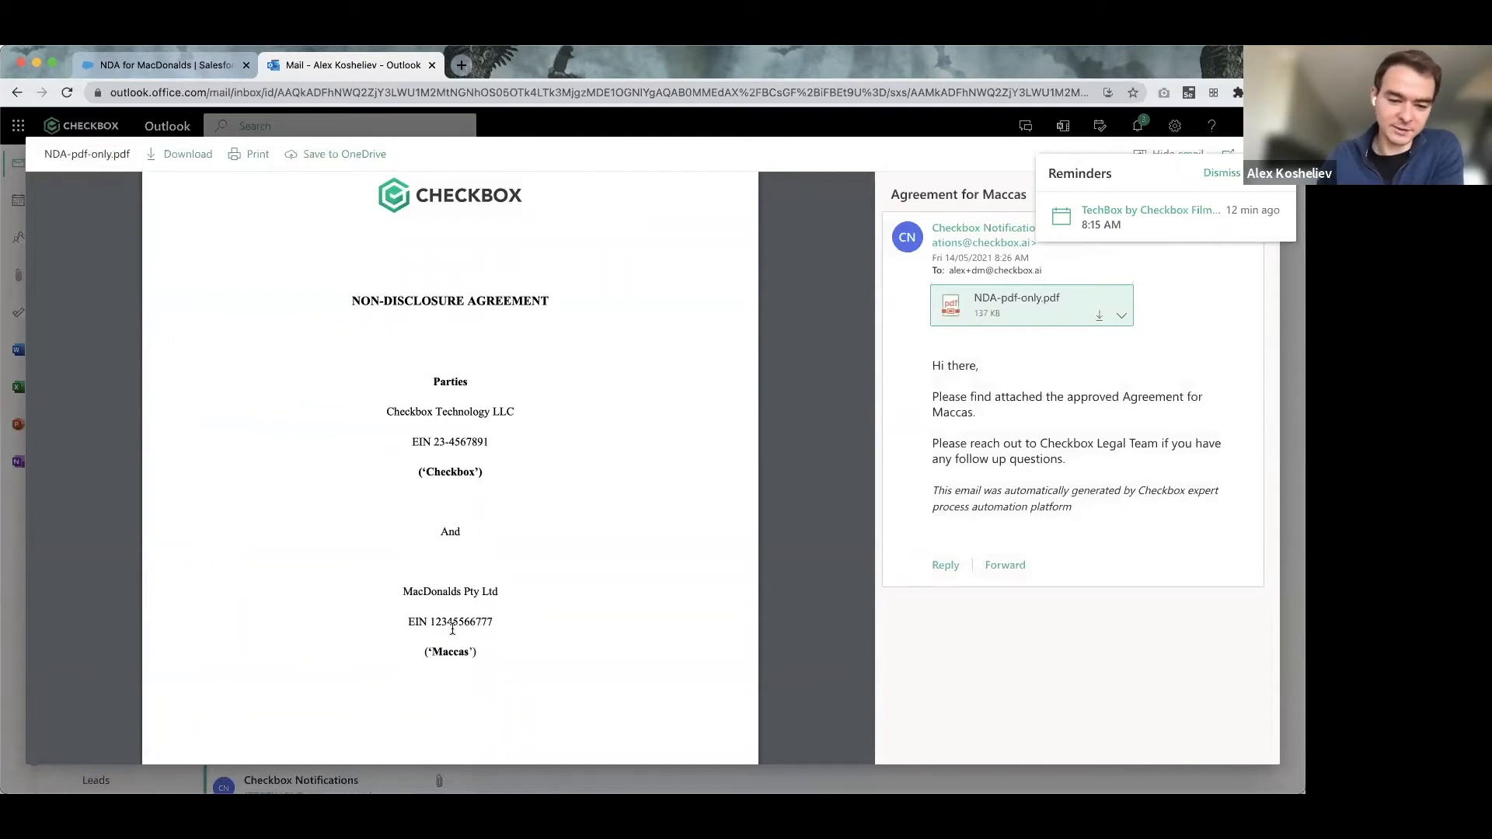
pyautogui.scroll(-1, 451, 628)
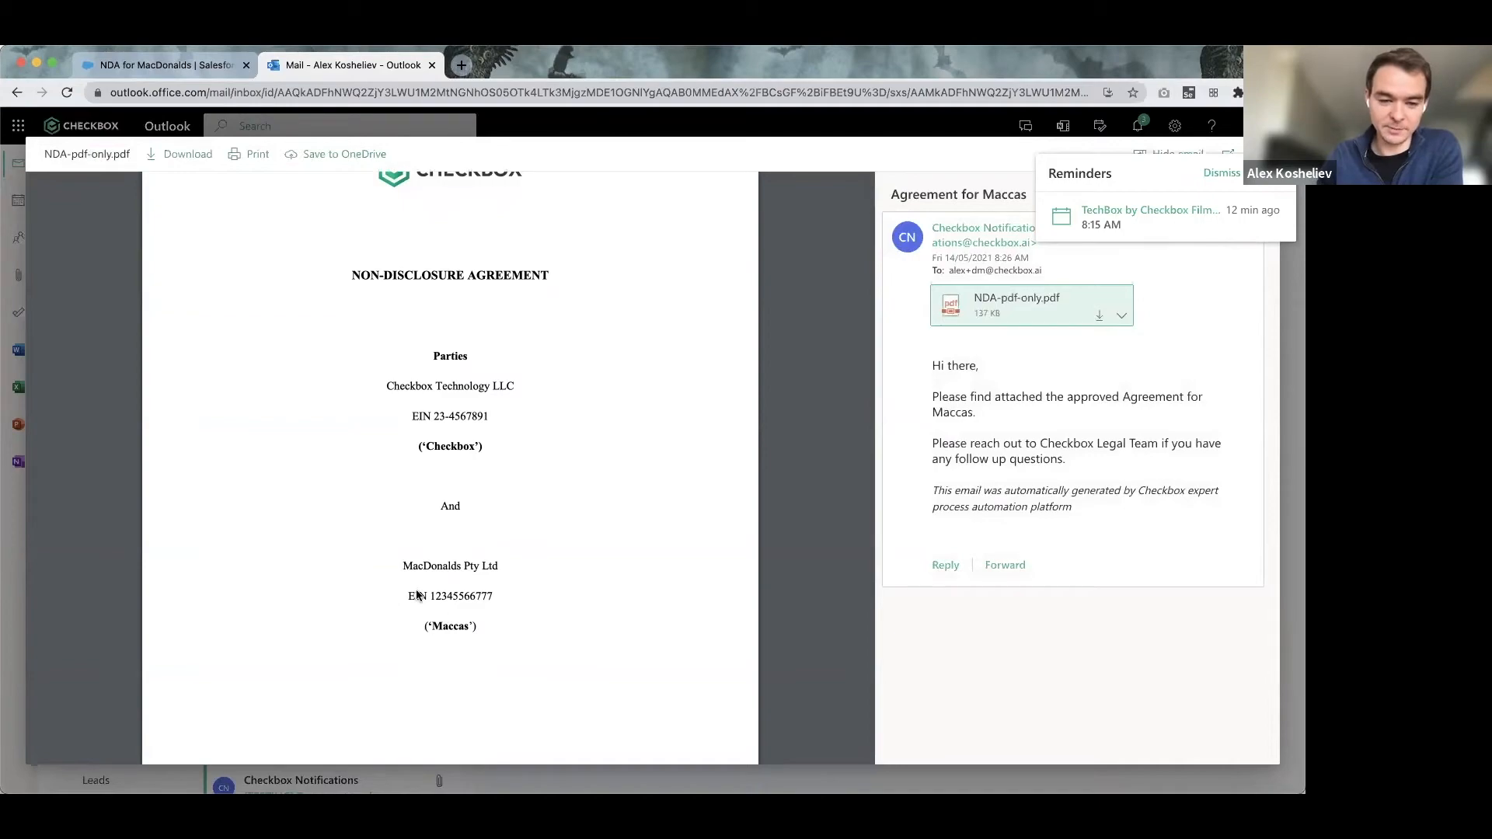
pyautogui.scroll(-3, 431, 571)
pyautogui.scroll(-20, 531, 555)
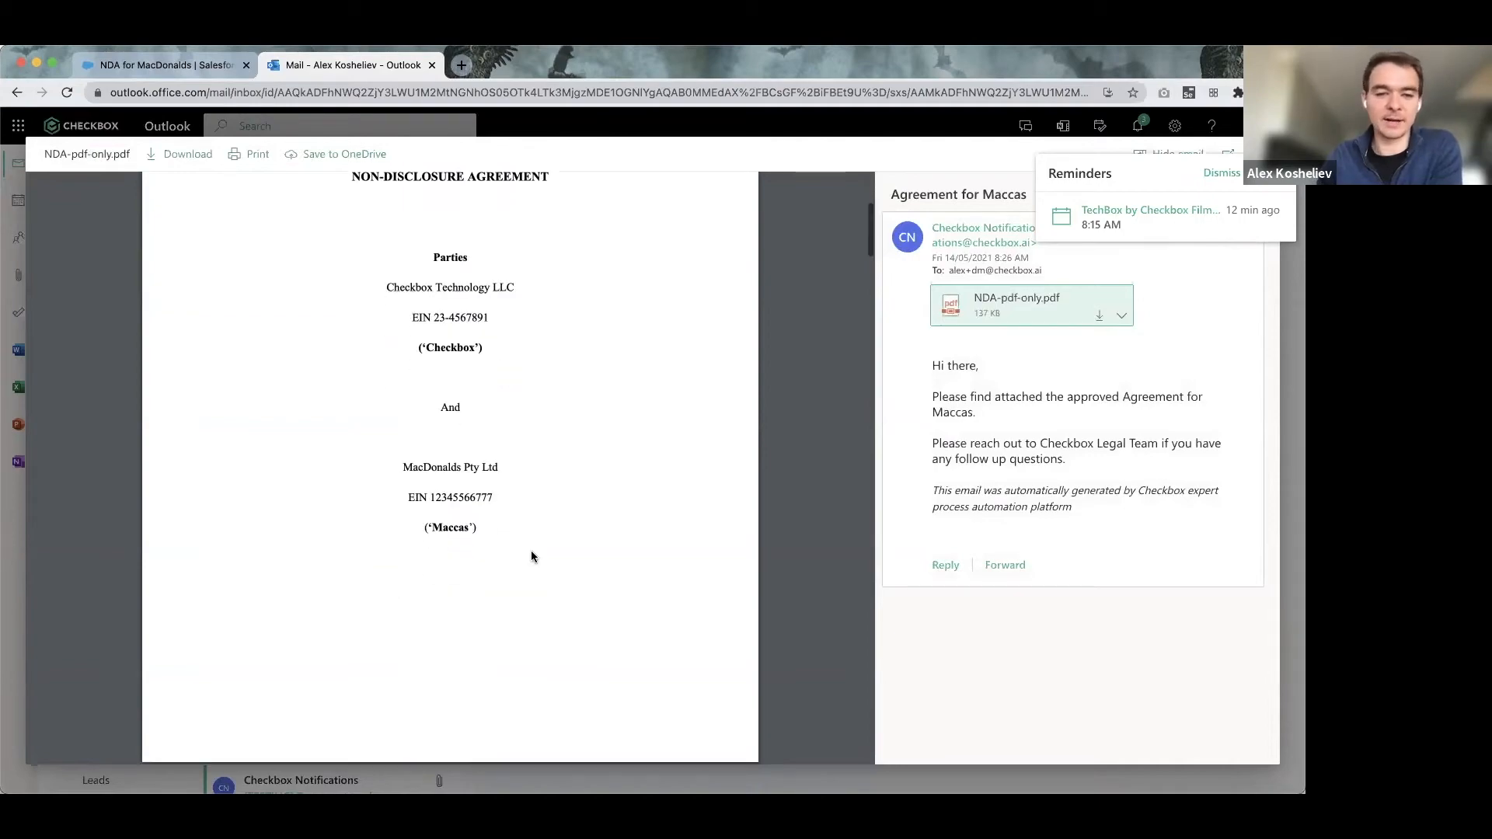
pyautogui.scroll(-15, 531, 555)
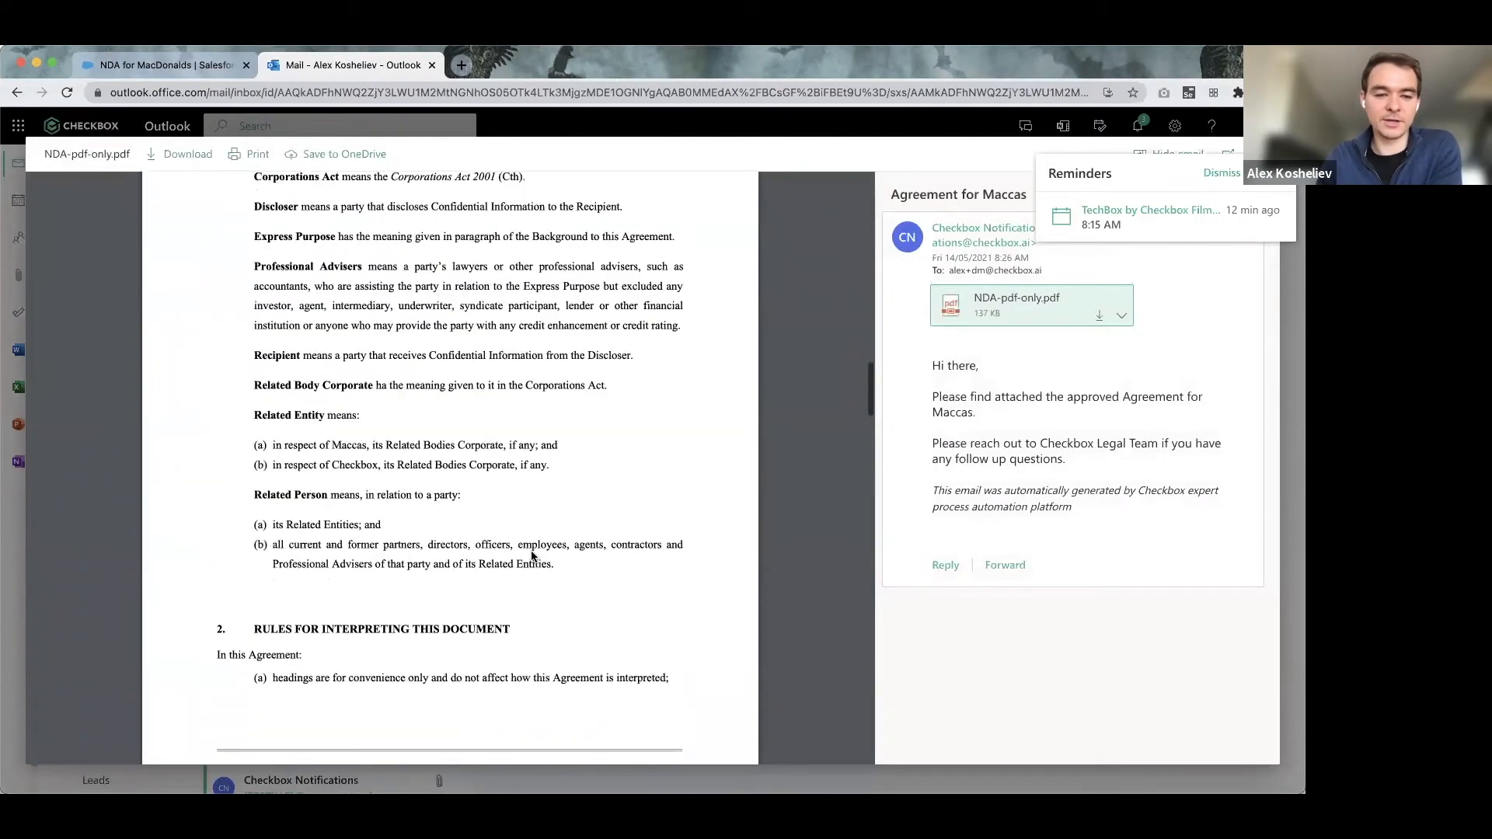
pyautogui.scroll(-2, 530, 552)
pyautogui.scroll(15, 530, 551)
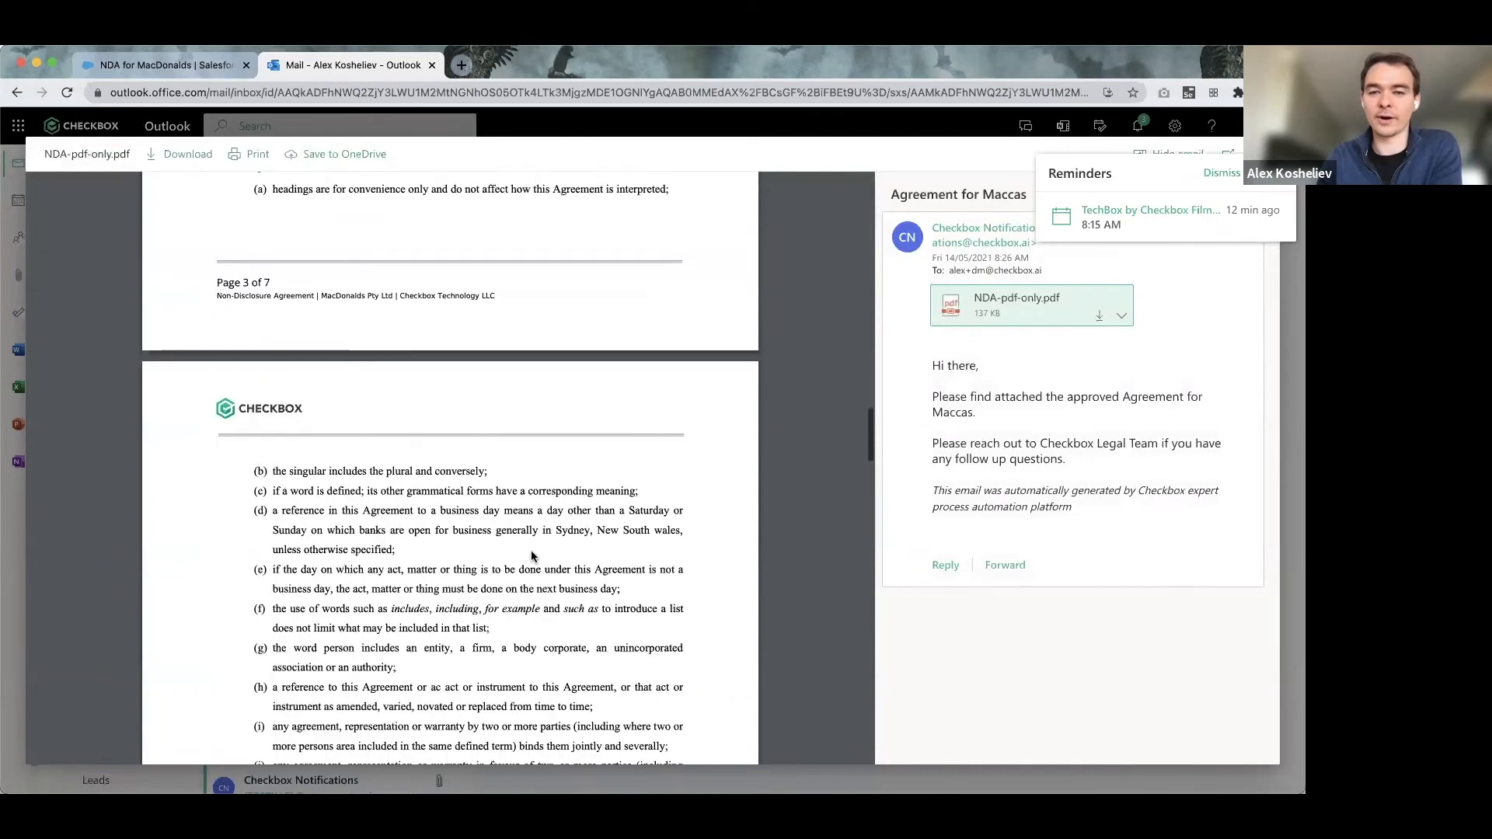
pyautogui.click(1248, 222)
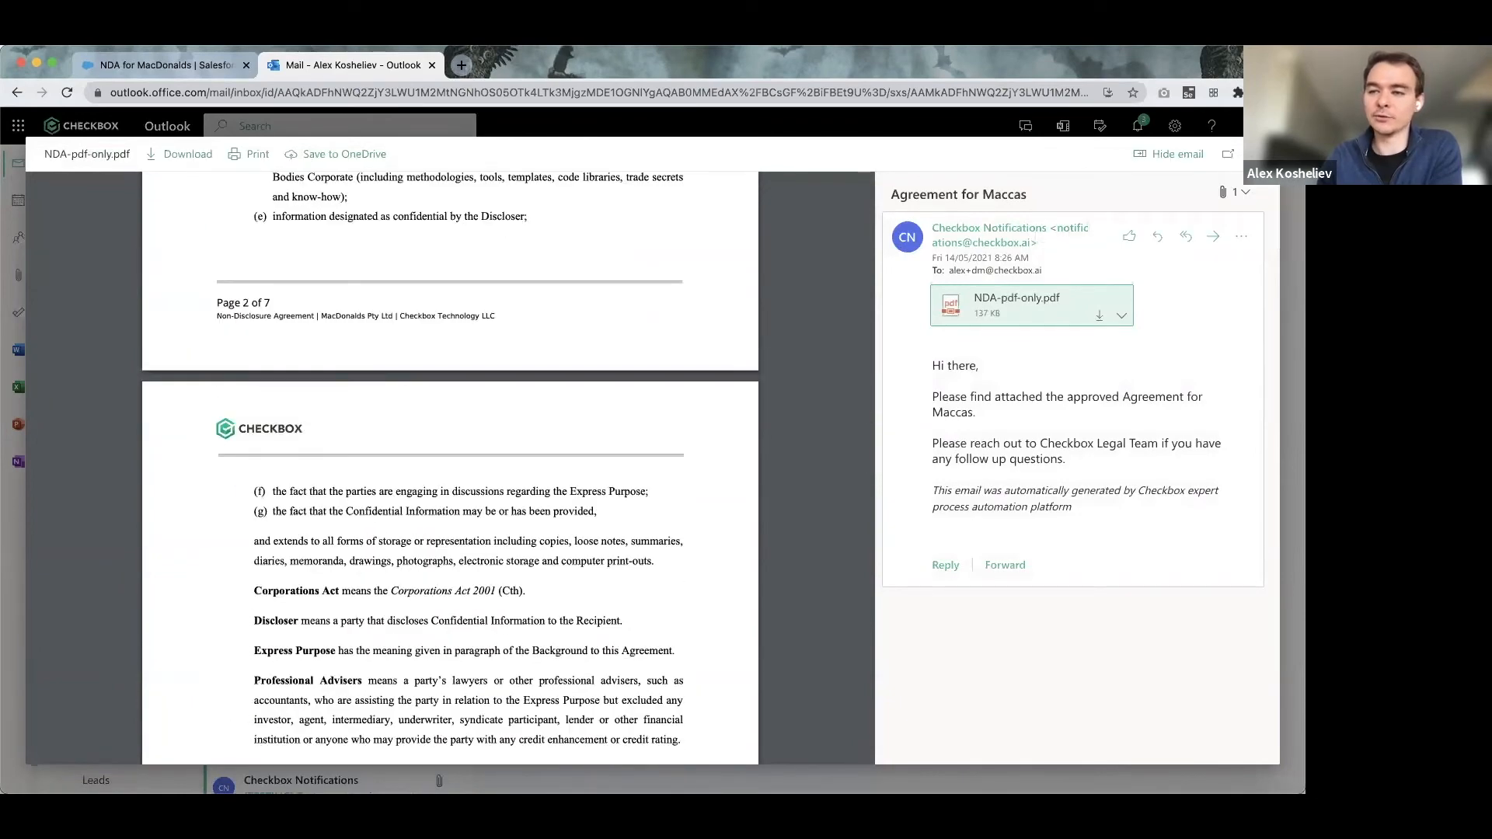
pyautogui.press('Escape')
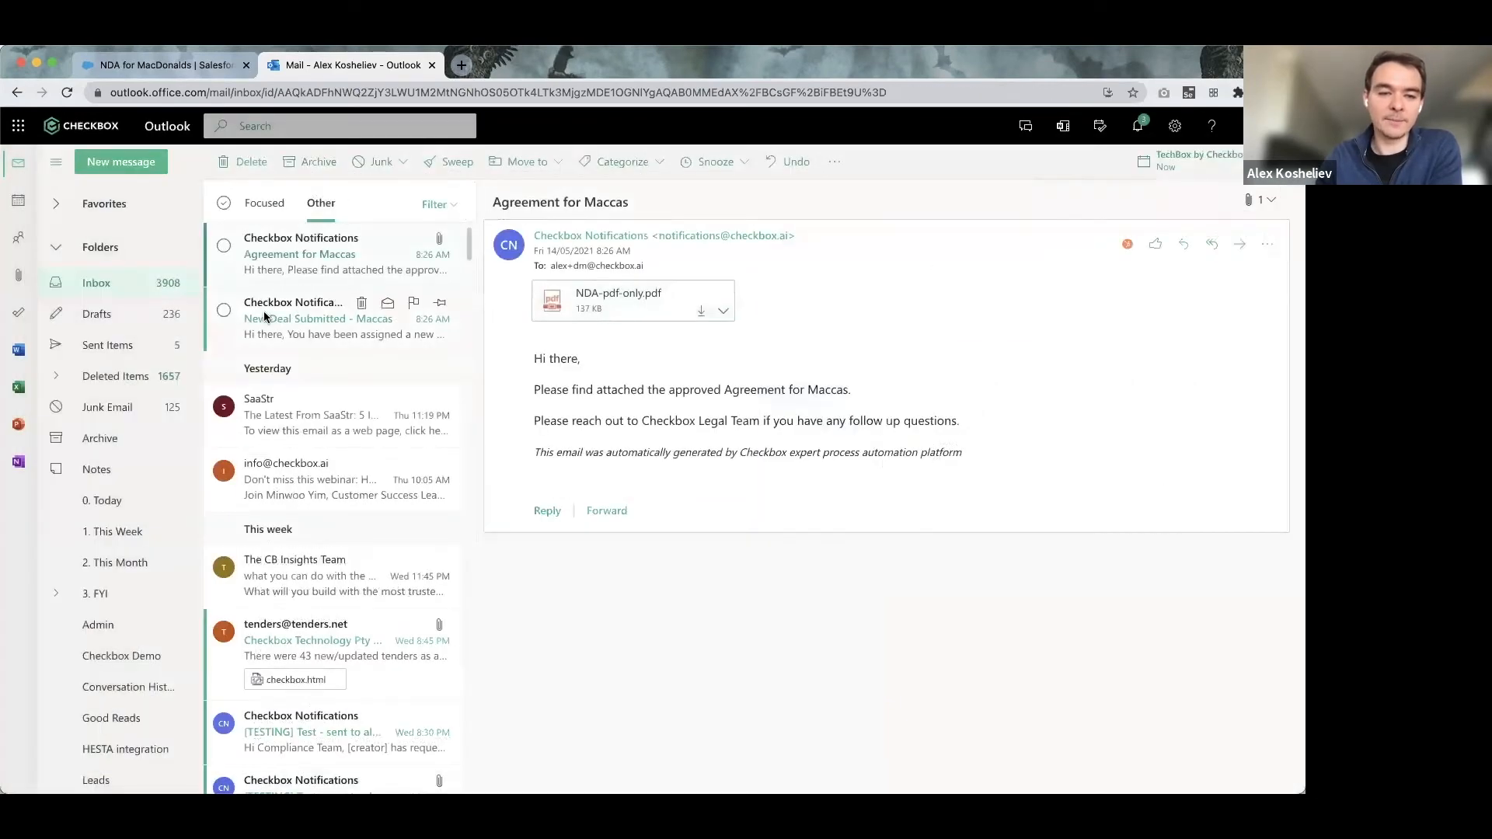
pyautogui.click(263, 310)
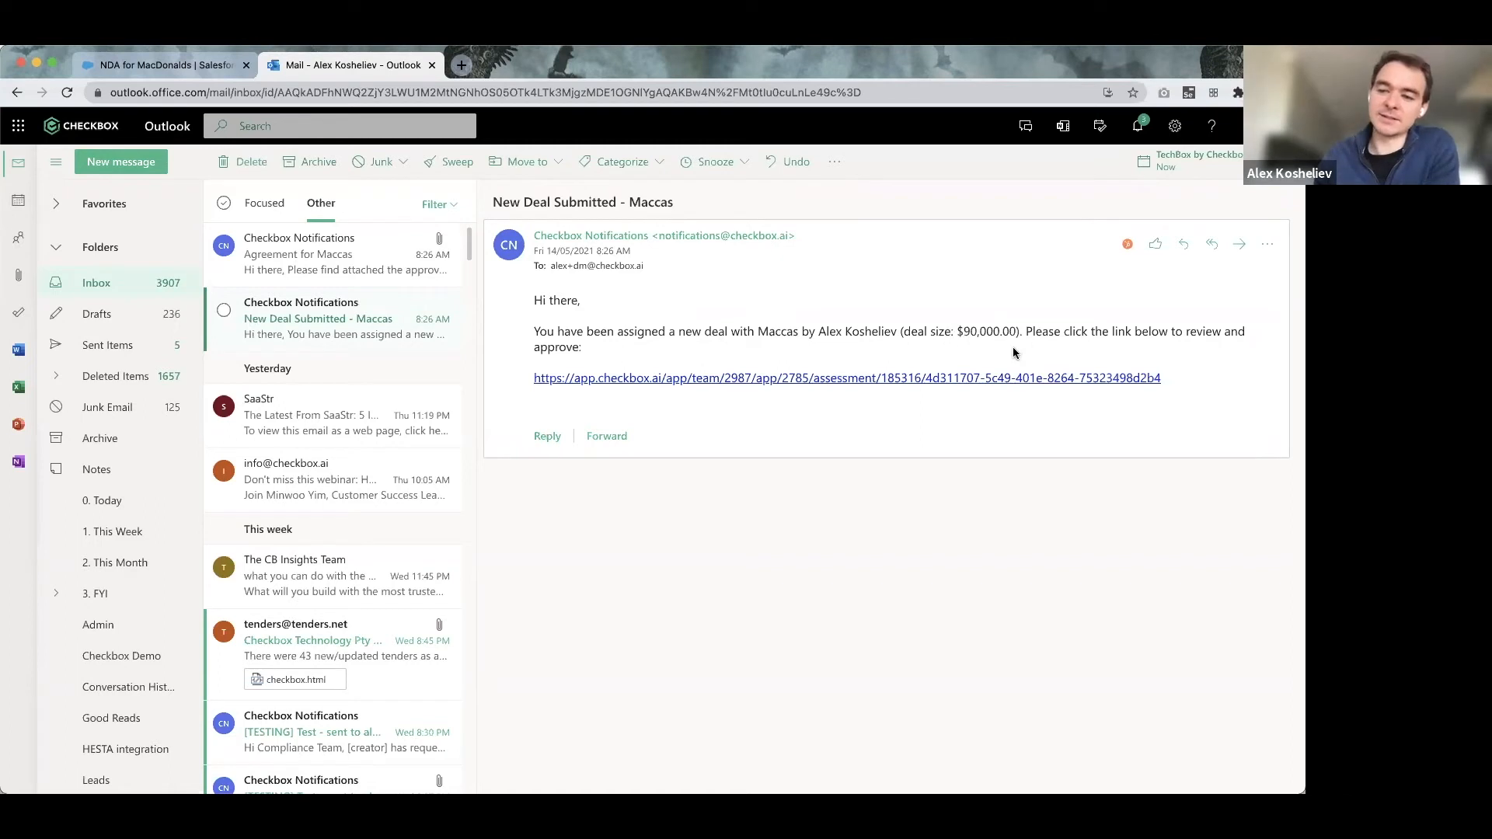
# Follow the app.checkbox.ai review link for the MacDonalds Pty Ltd NDA.
pyautogui.click(754, 379)
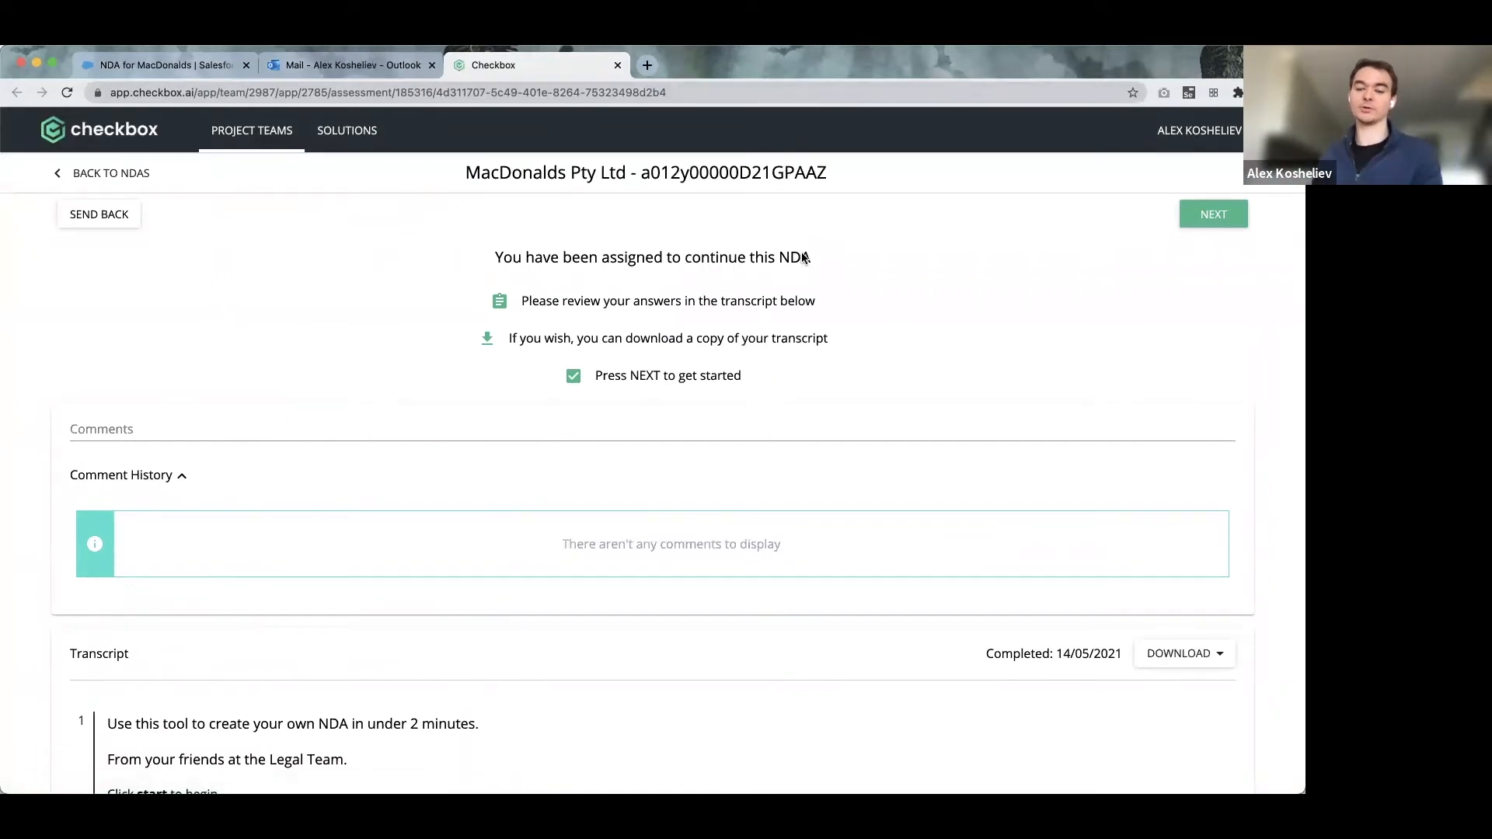
# Review the transcript and confirm moving the MacDonalds NDA on to Sales Director Review.
pyautogui.scroll(-6, 839, 351)
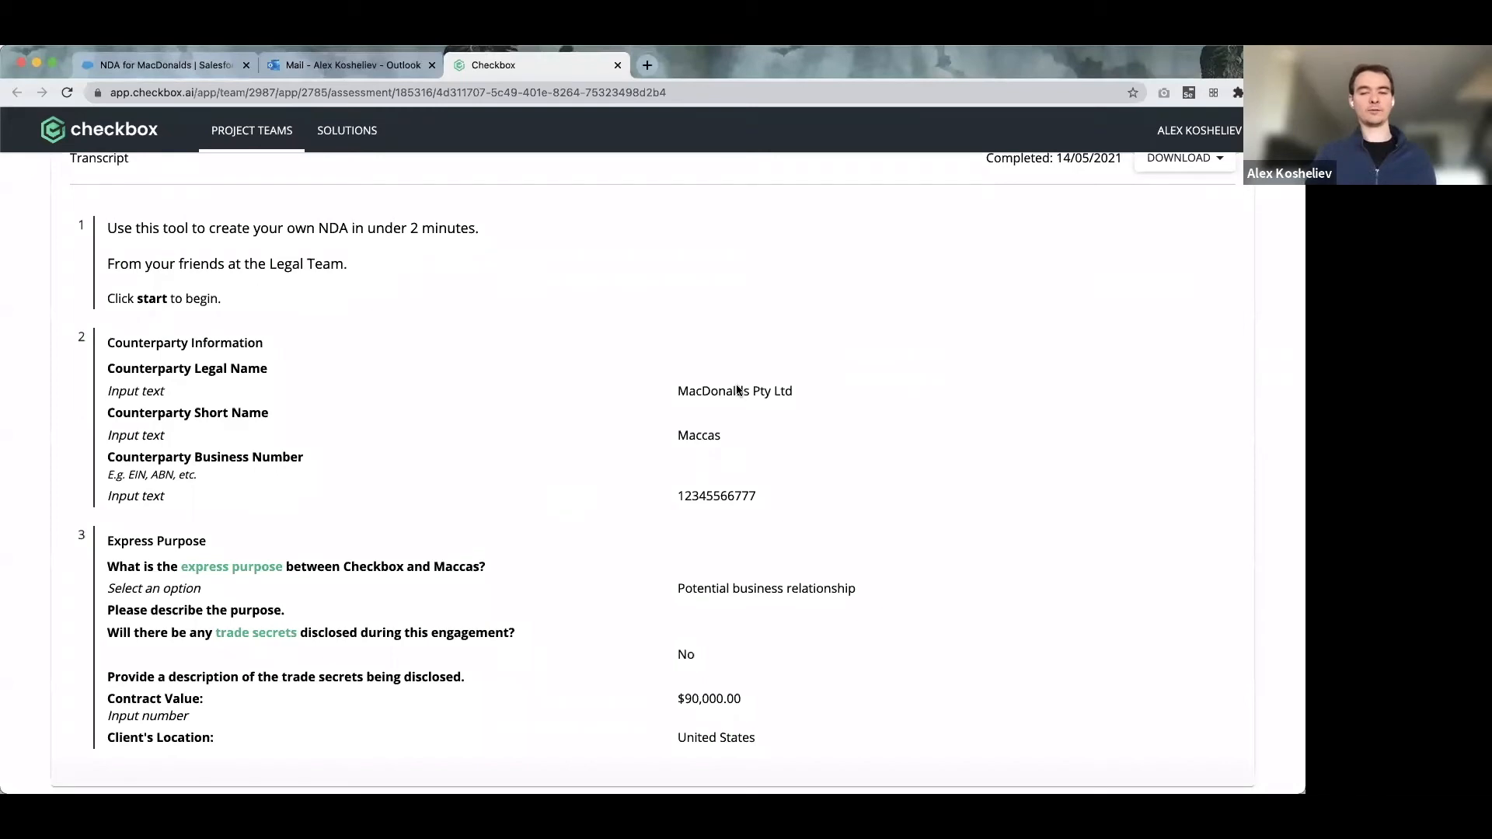
pyautogui.scroll(-1, 744, 461)
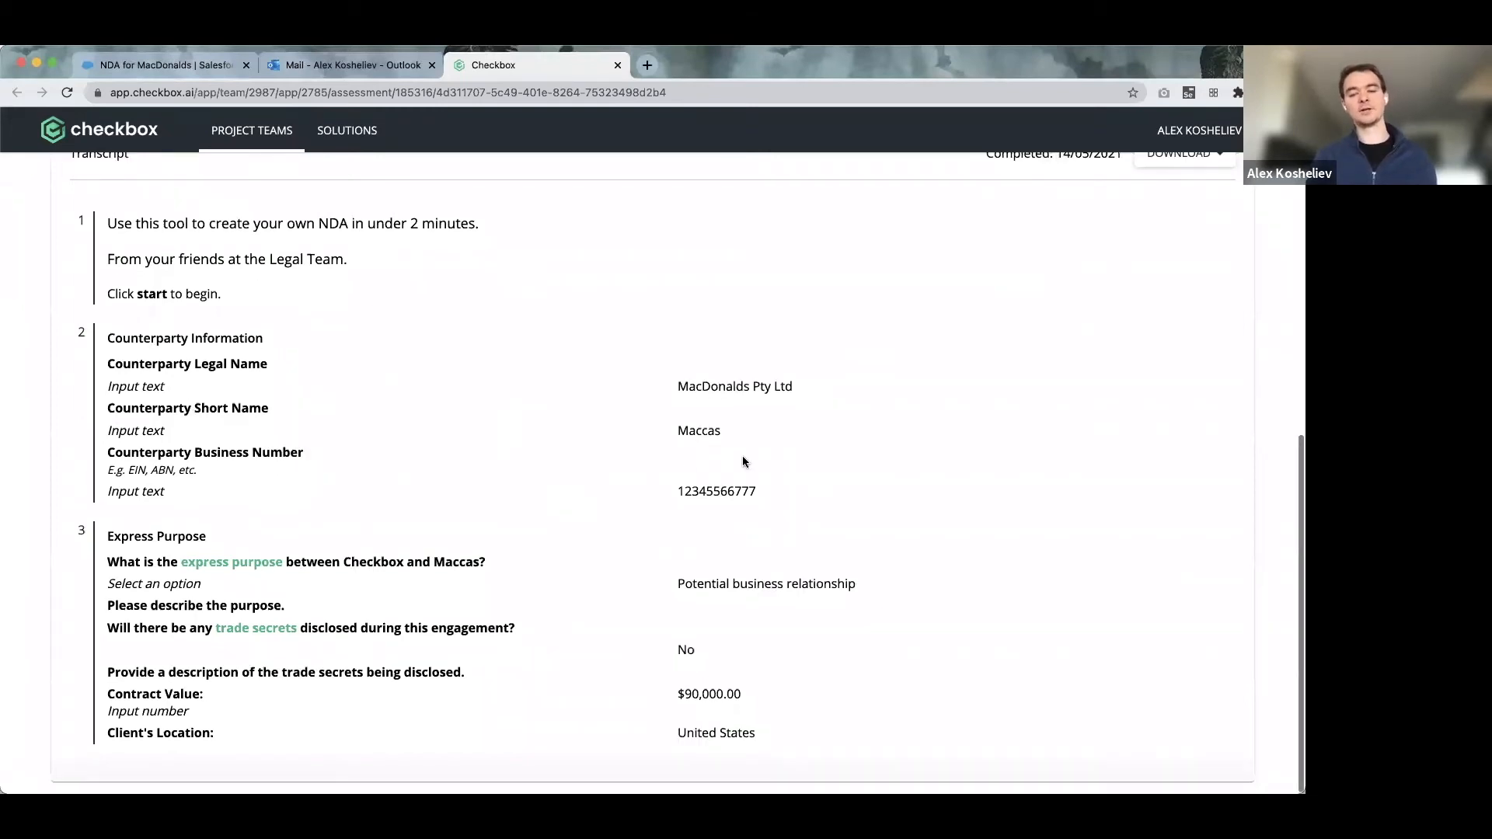
pyautogui.scroll(10, 761, 545)
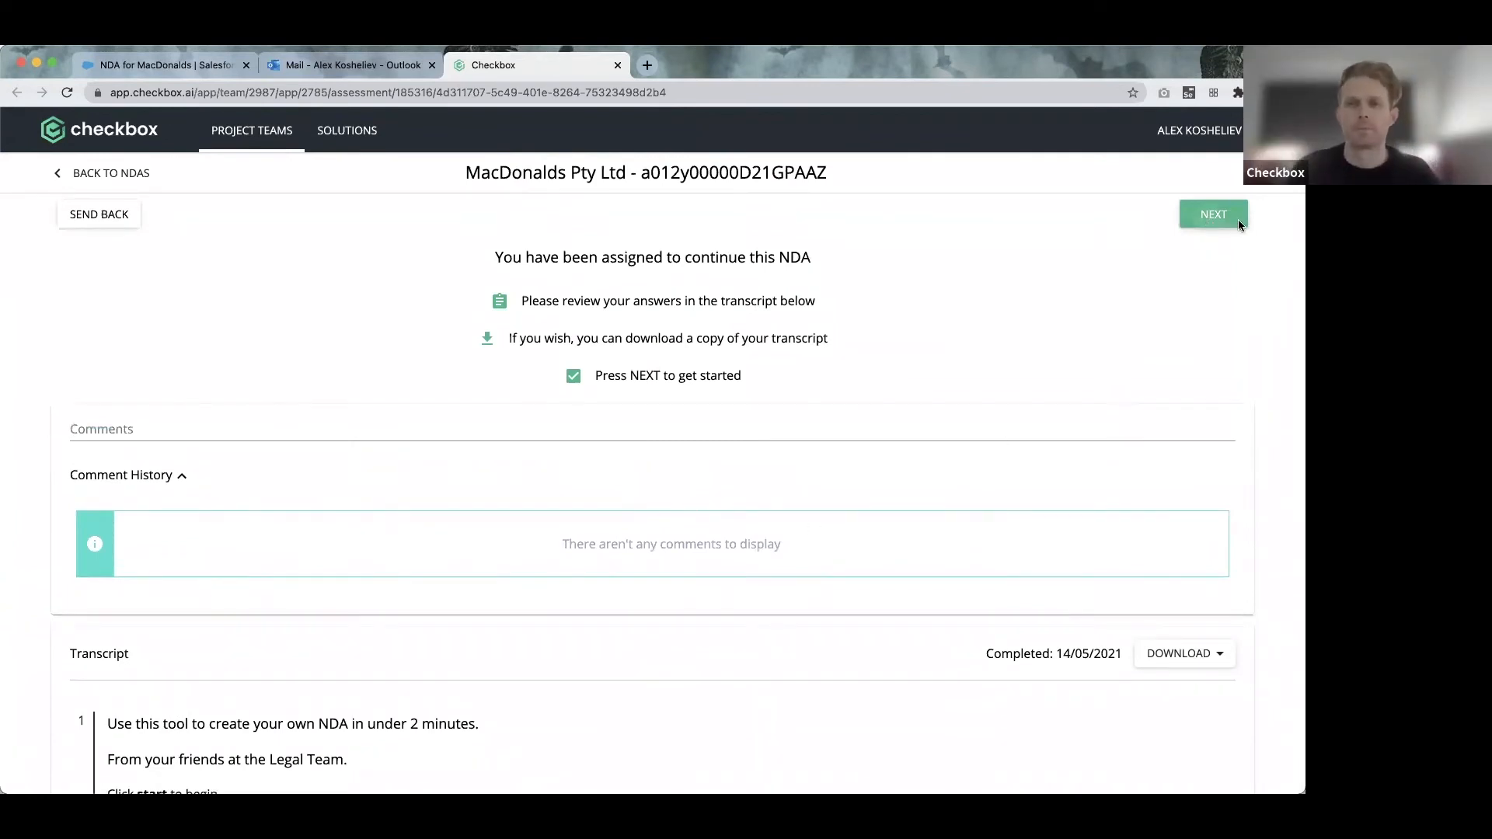
pyautogui.click(1209, 220)
pyautogui.click(469, 506)
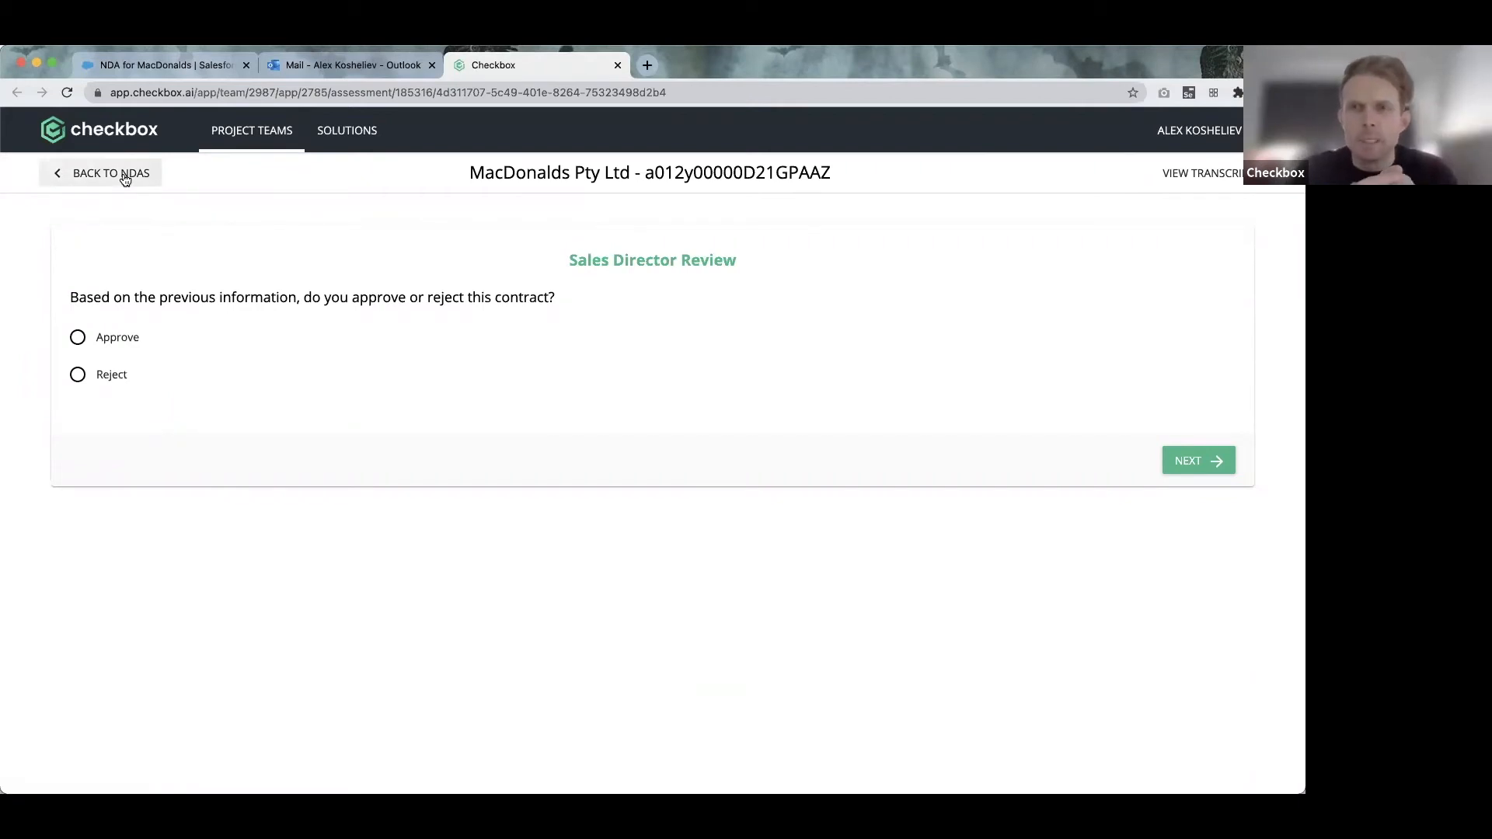
# Return to Salesforce and show all 7 contract requests, NDA for MacDonalds first.
pyautogui.click(185, 67)
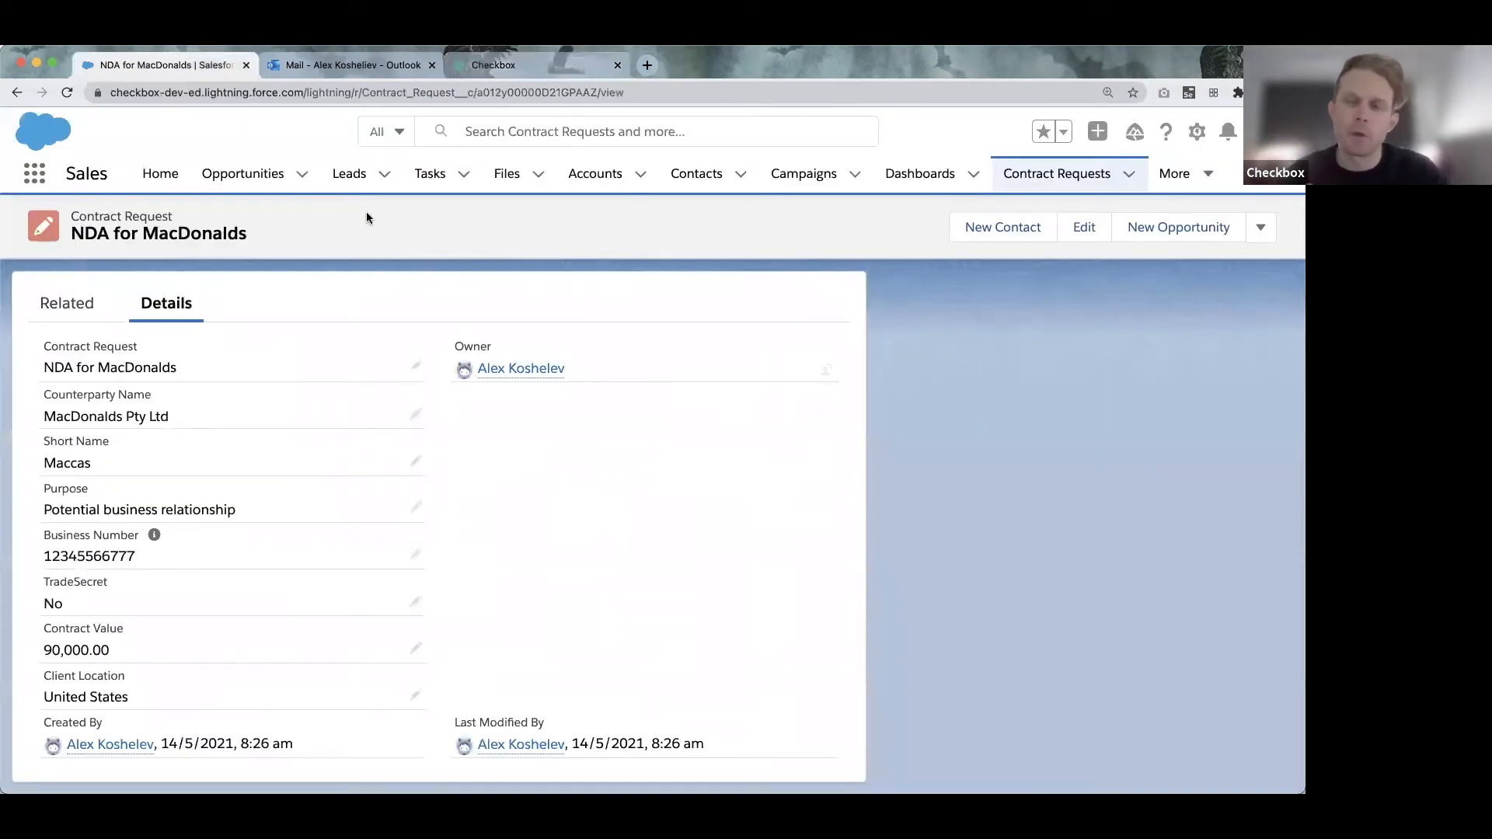
pyautogui.click(1049, 171)
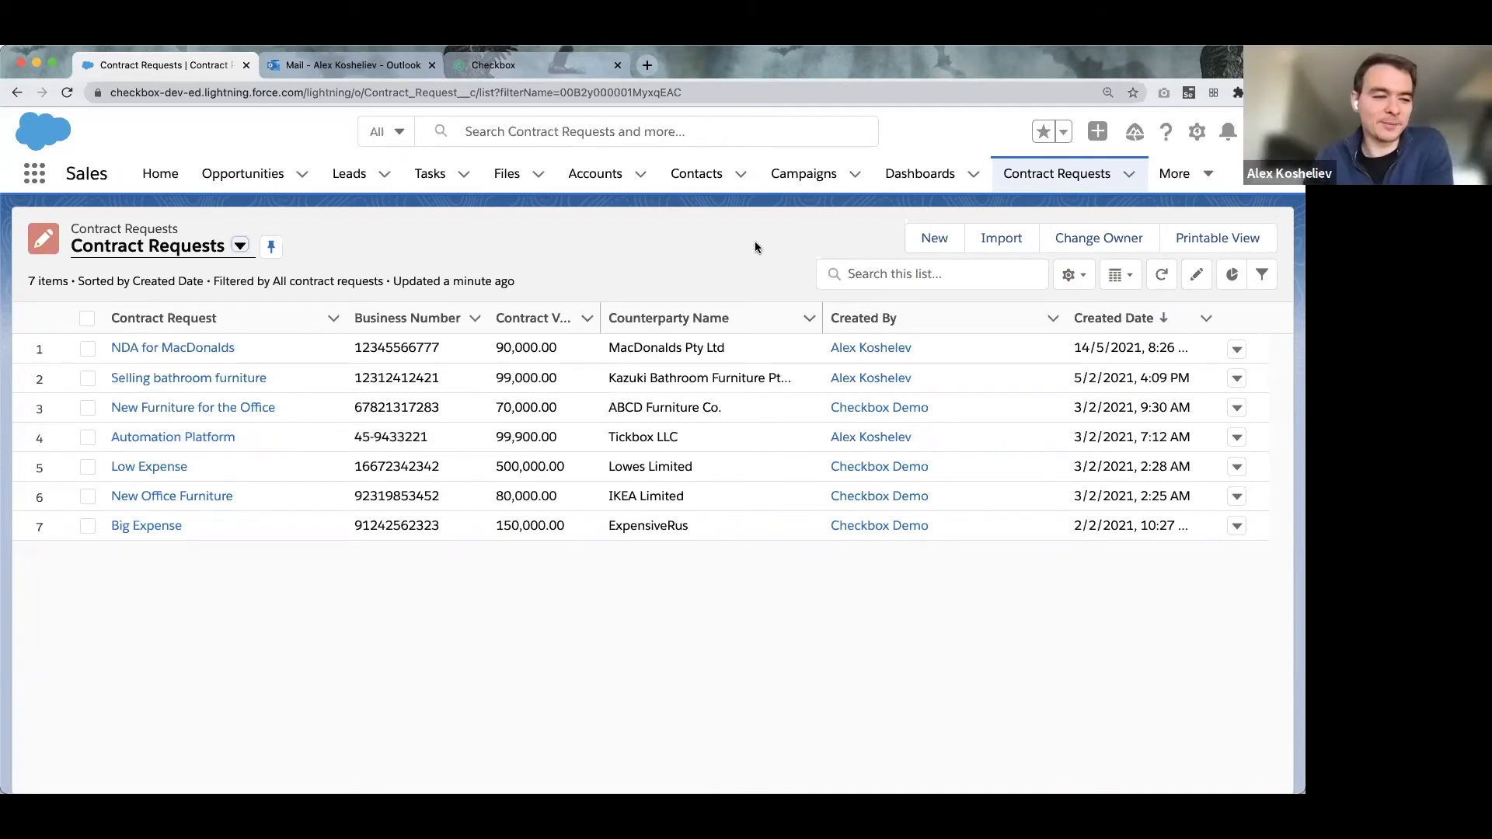
pyautogui.click(934, 238)
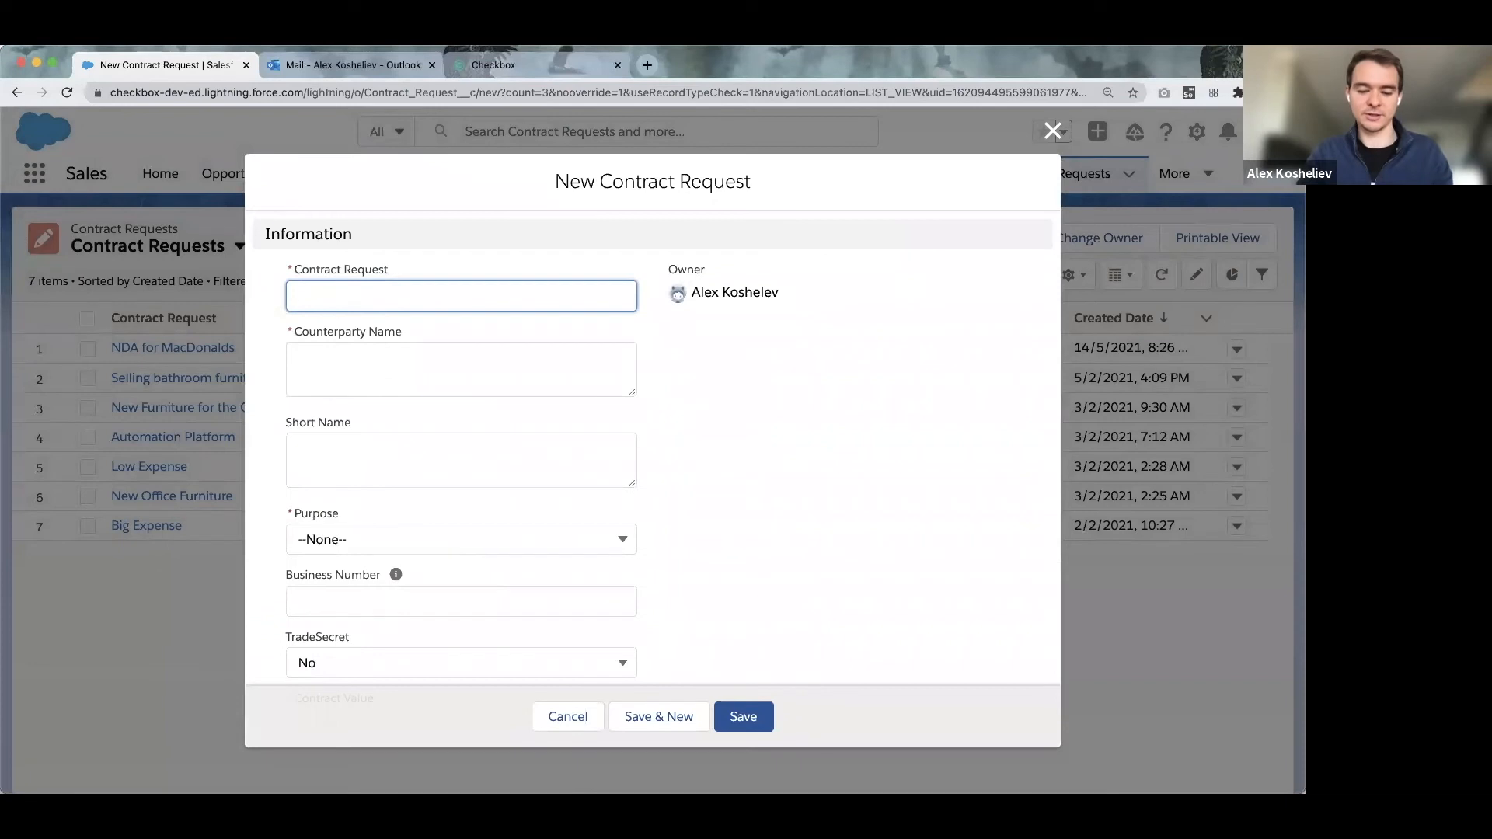
# Name the request 'NDA with Hungry Jack's', counterparty 'Hungry Jack's', short name 'HJ'.
pyautogui.write("NDA with Hungry Jack's")
pyautogui.click(365, 355)
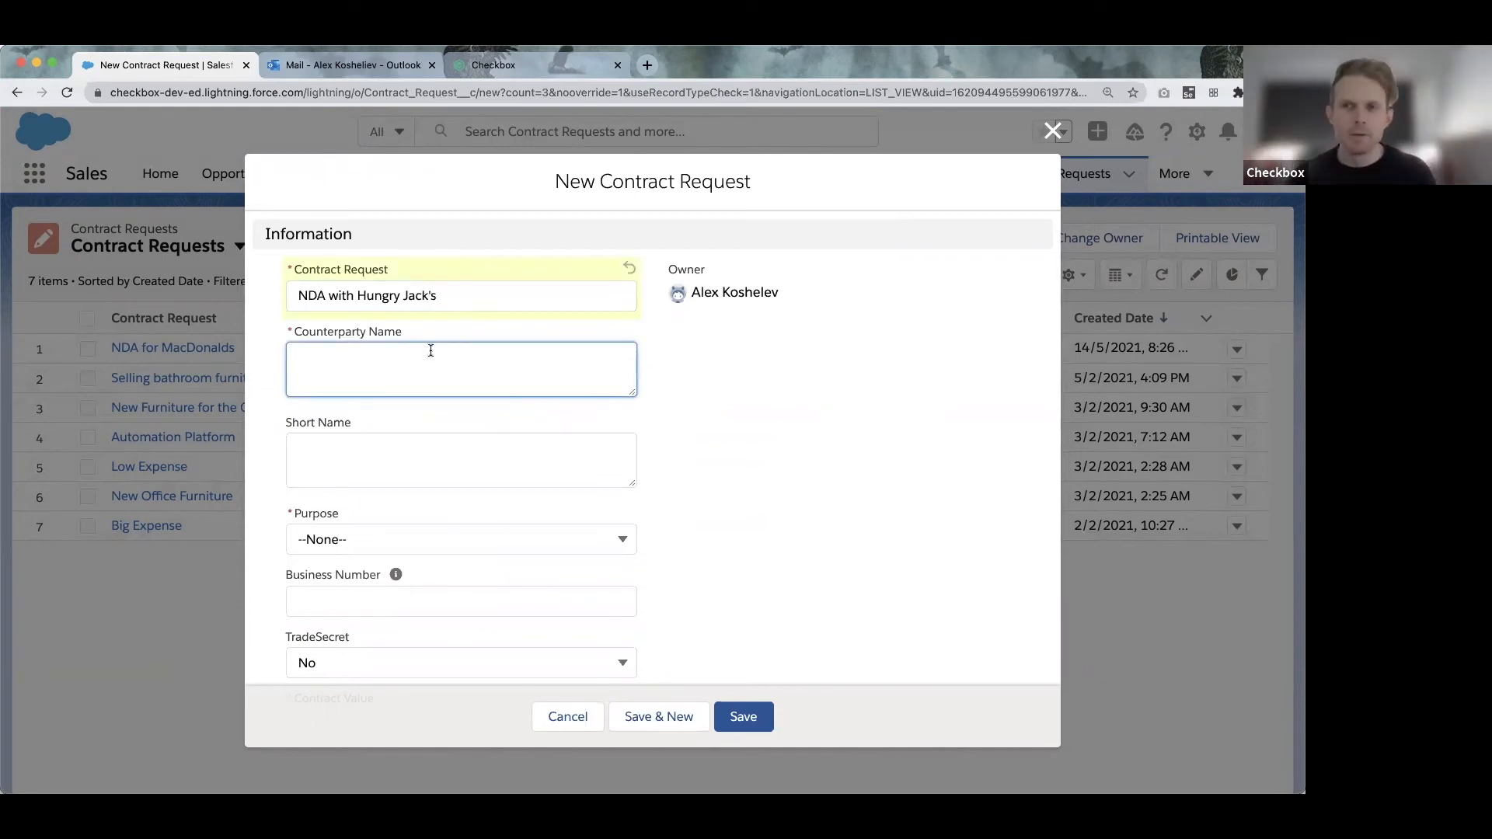
pyautogui.moveTo(437, 295); pyautogui.dragTo(357, 295)
pyautogui.hotkey('ctrl', 'c')
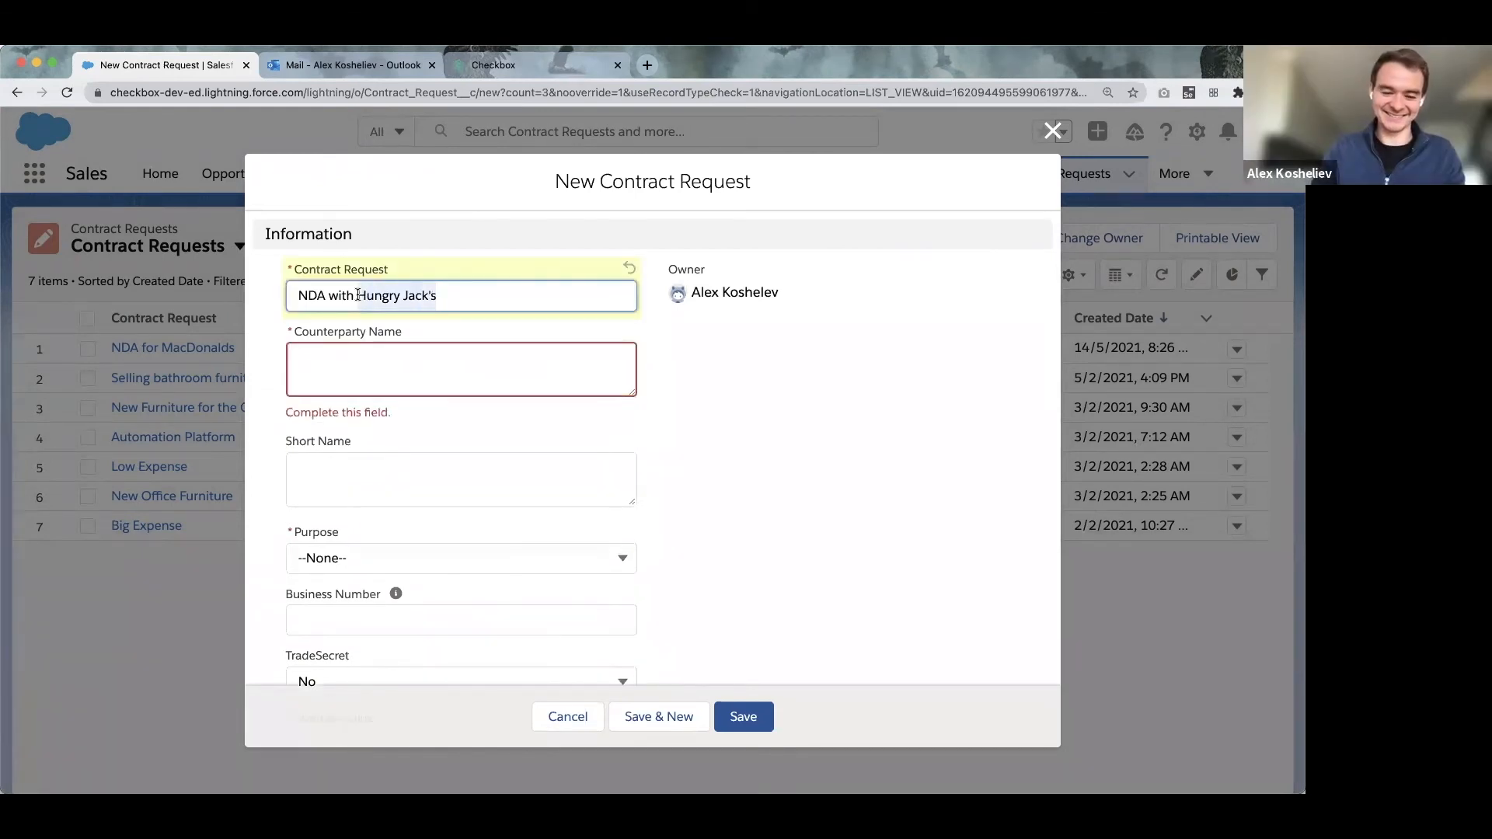
pyautogui.click(345, 365)
pyautogui.hotkey('ctrl', 'v')
pyautogui.click(346, 491)
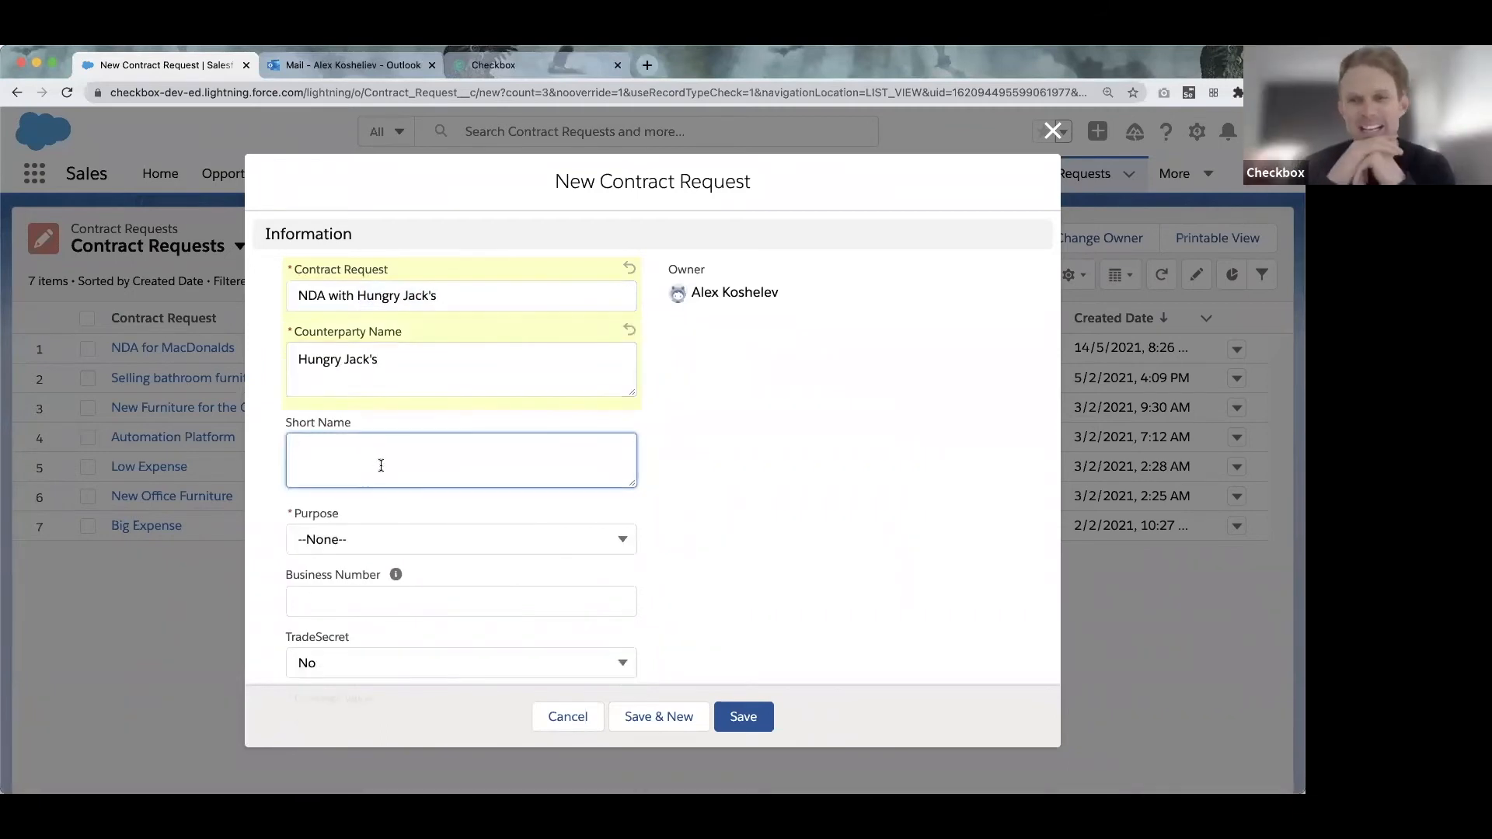
pyautogui.write('HJ')
pyautogui.scroll(-1, 505, 475)
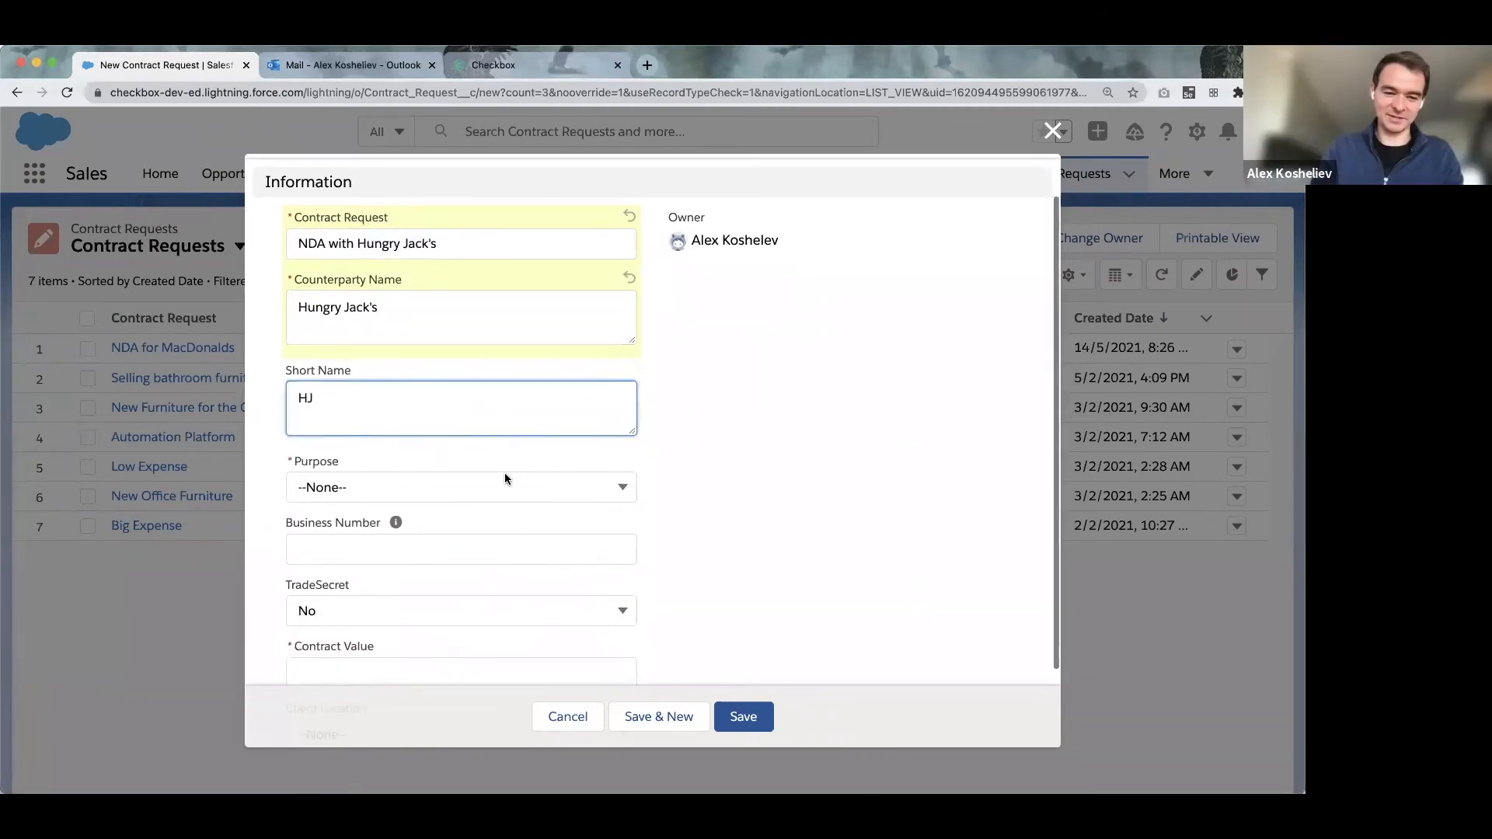
pyautogui.scroll(-1, 505, 475)
pyautogui.click(409, 408)
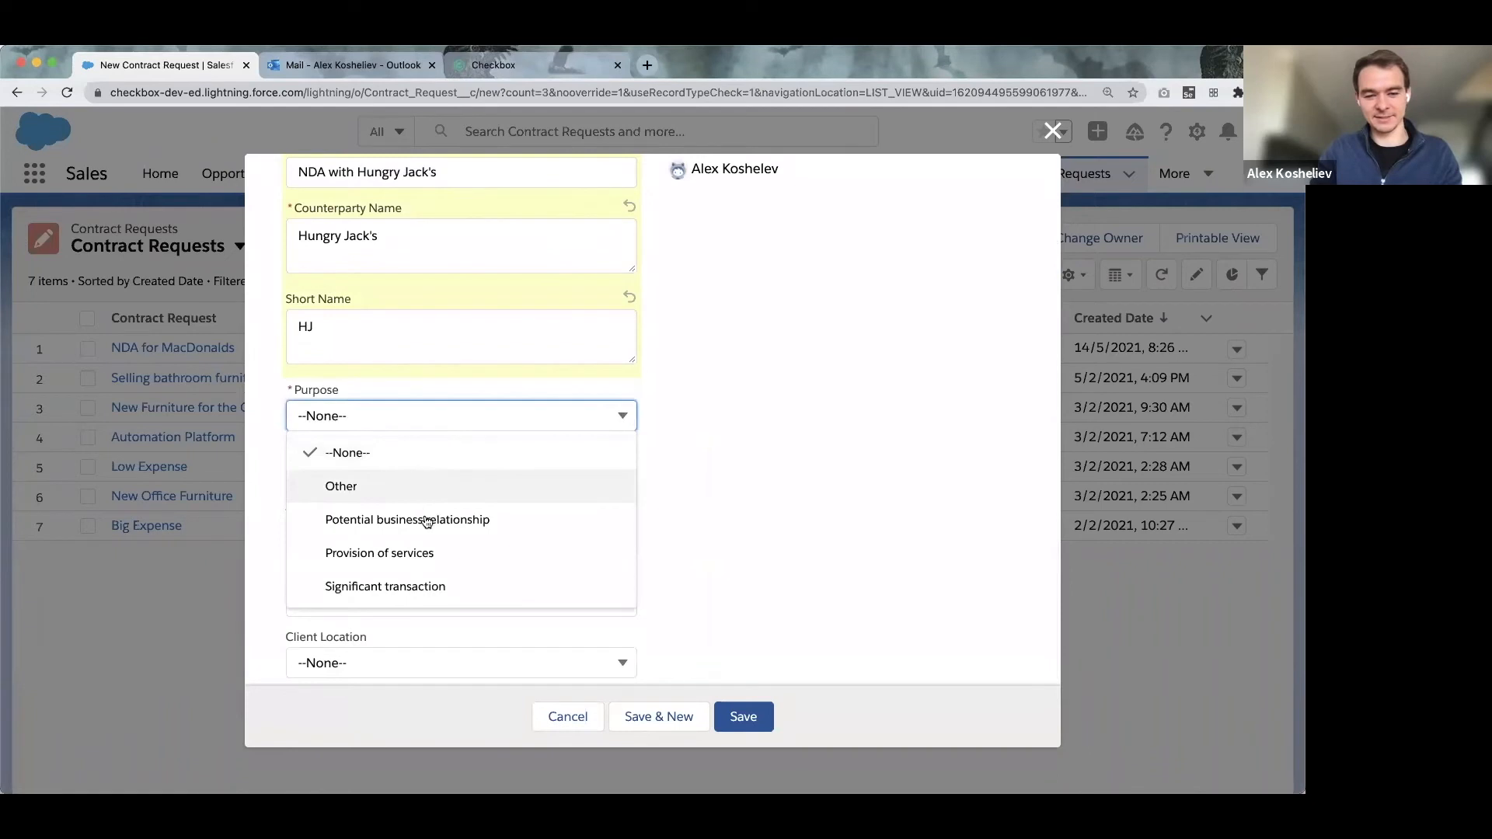
pyautogui.click(416, 518)
pyautogui.scroll(-1, 400, 511)
pyautogui.click(343, 454)
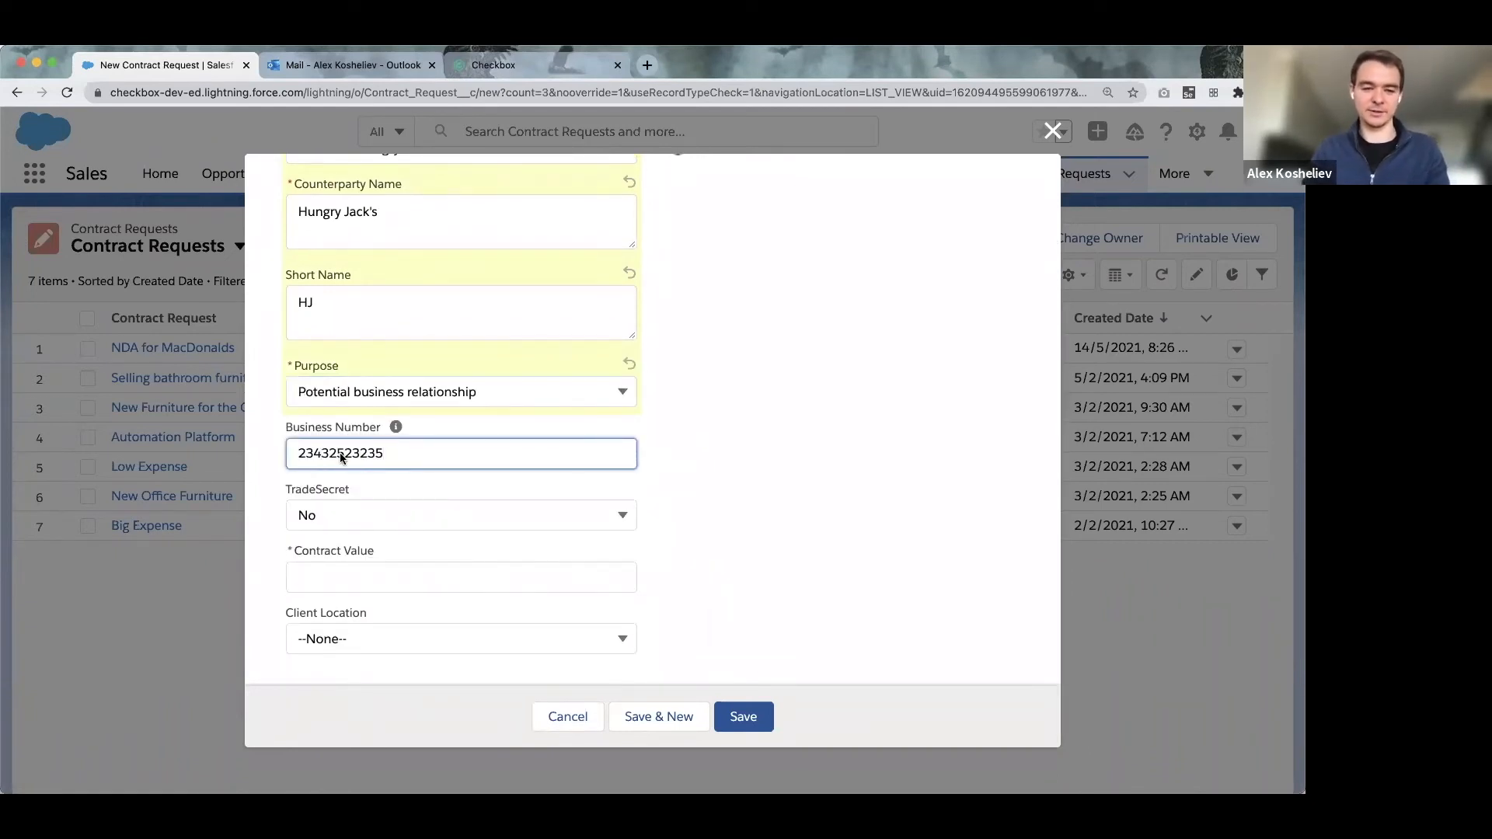
pyautogui.click(327, 565)
pyautogui.write('110,000')
pyautogui.click(503, 542)
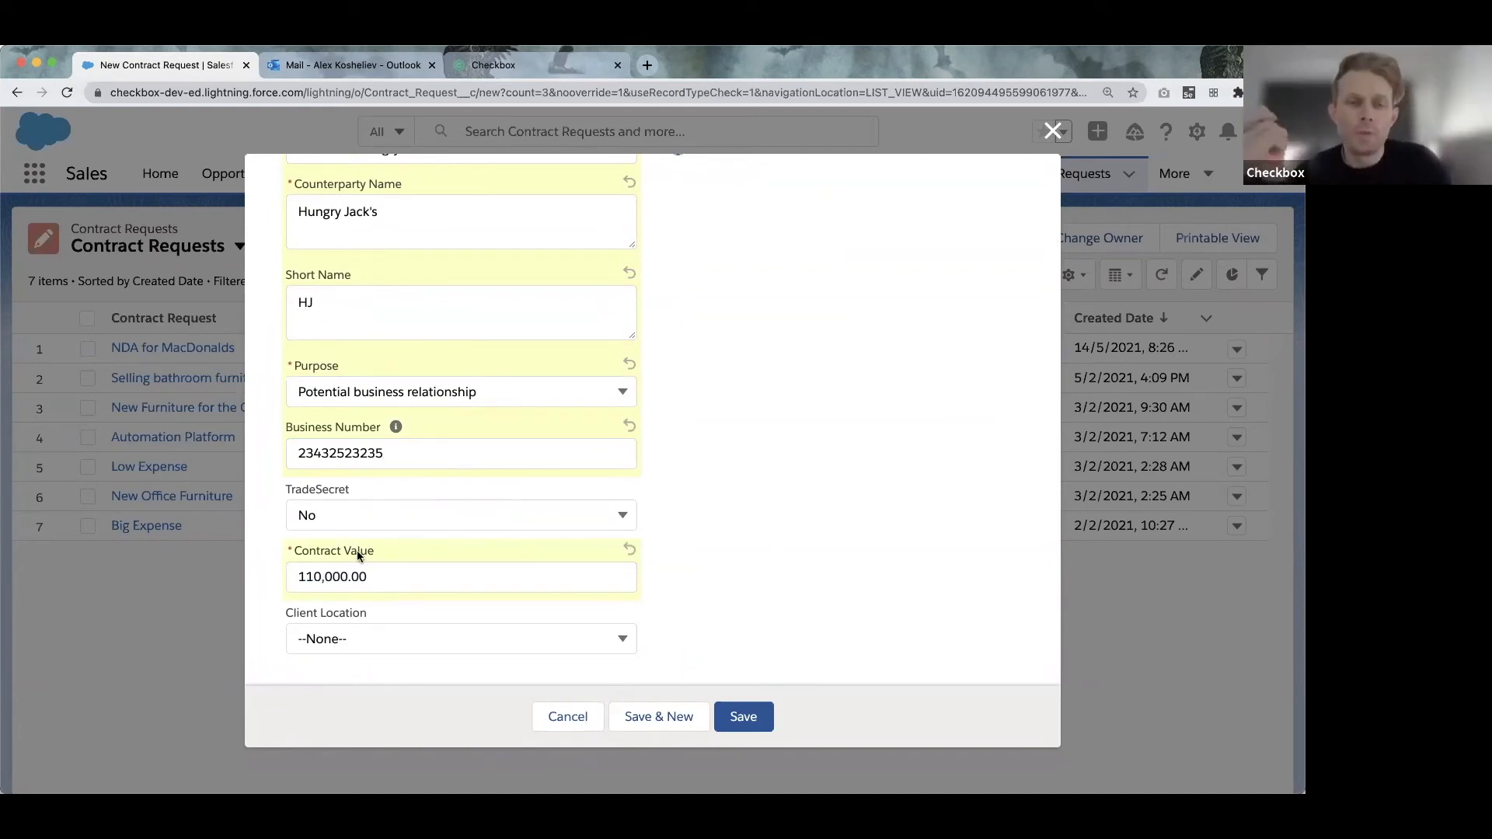
# Choose United States as client location and save the Hungry Jack's request.
pyautogui.click(378, 639)
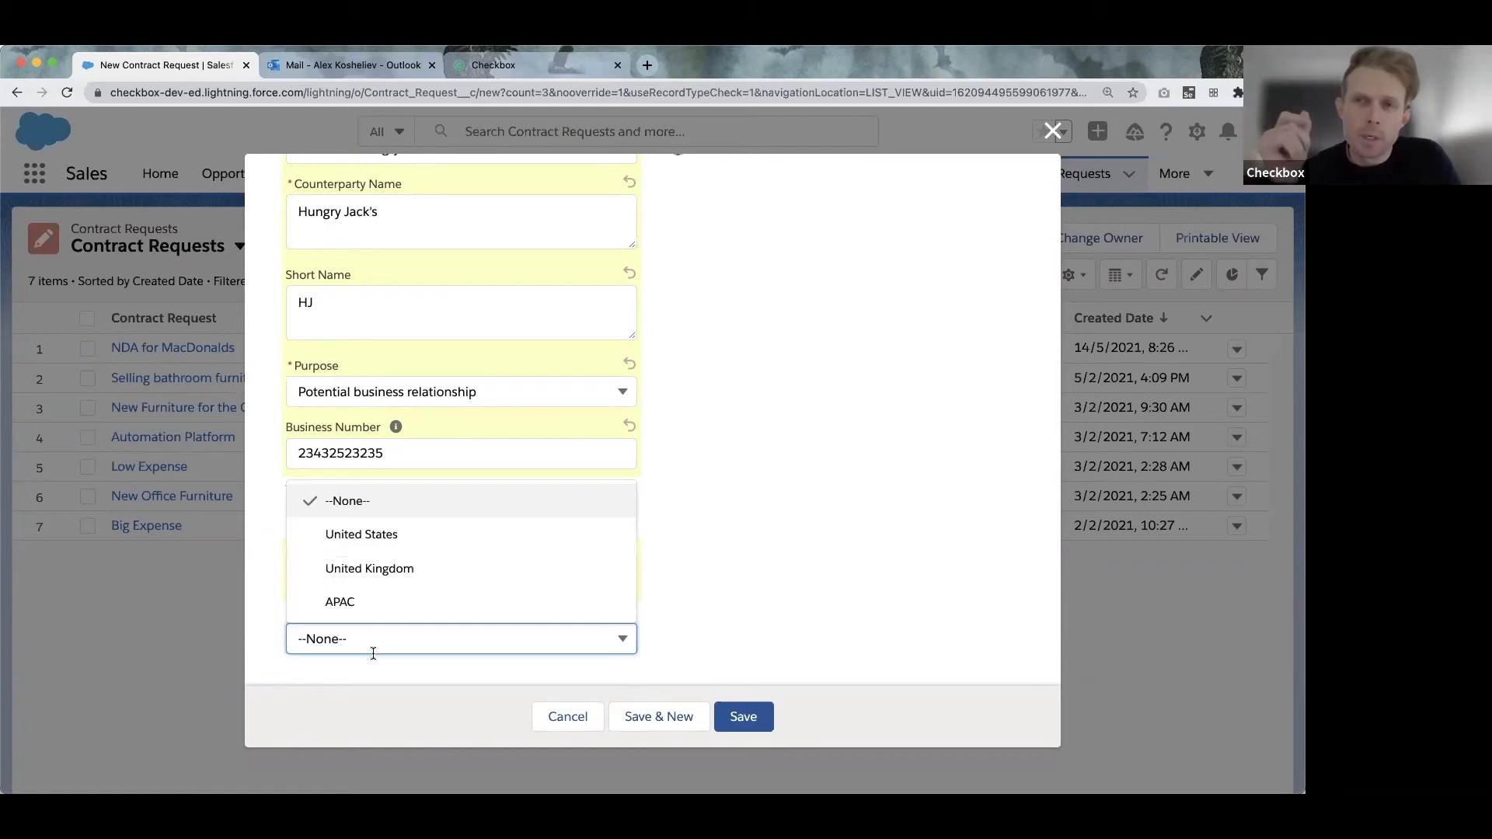
pyautogui.click(384, 536)
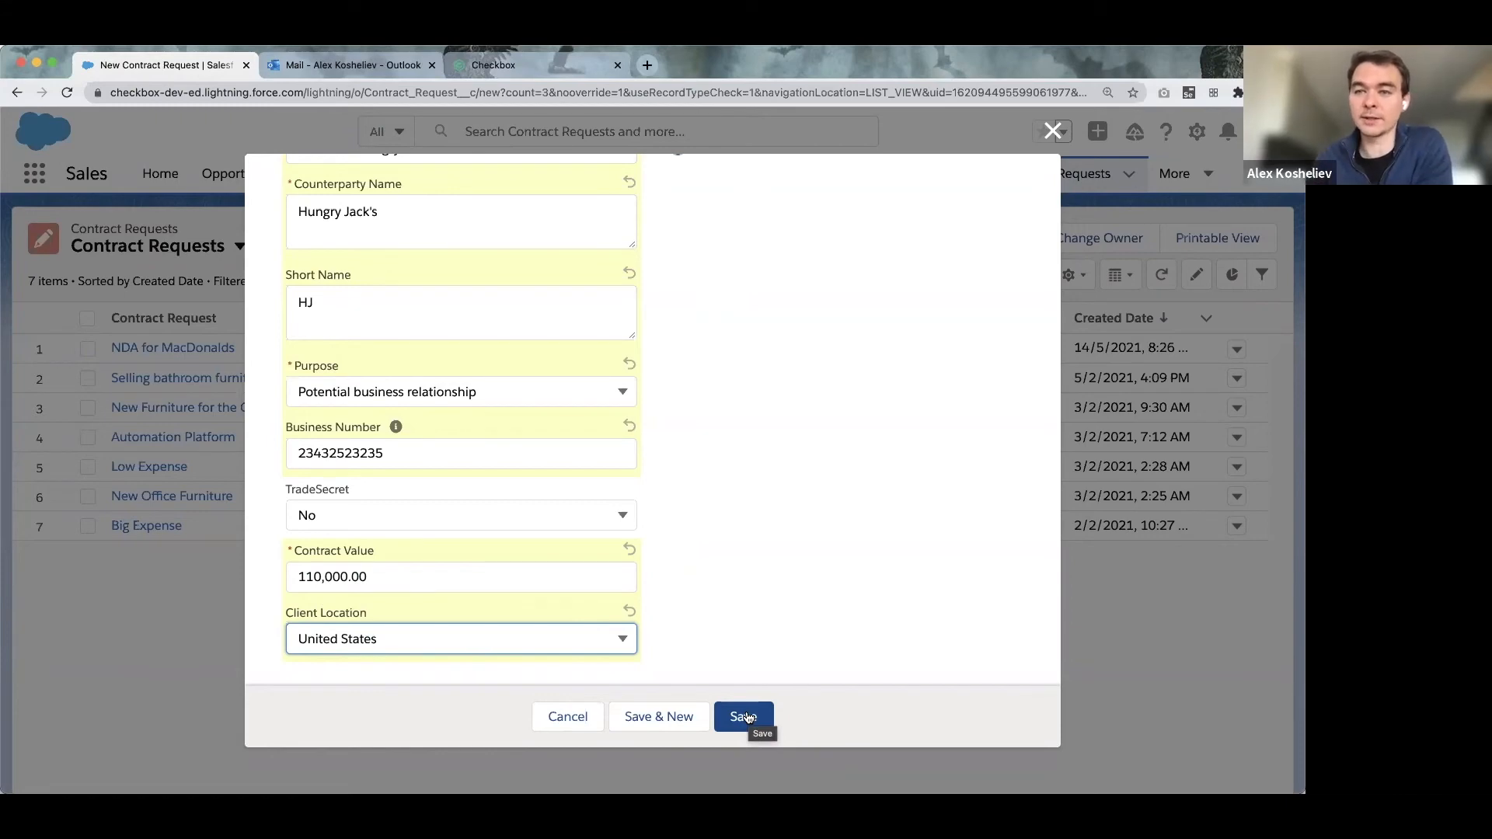
pyautogui.click(746, 716)
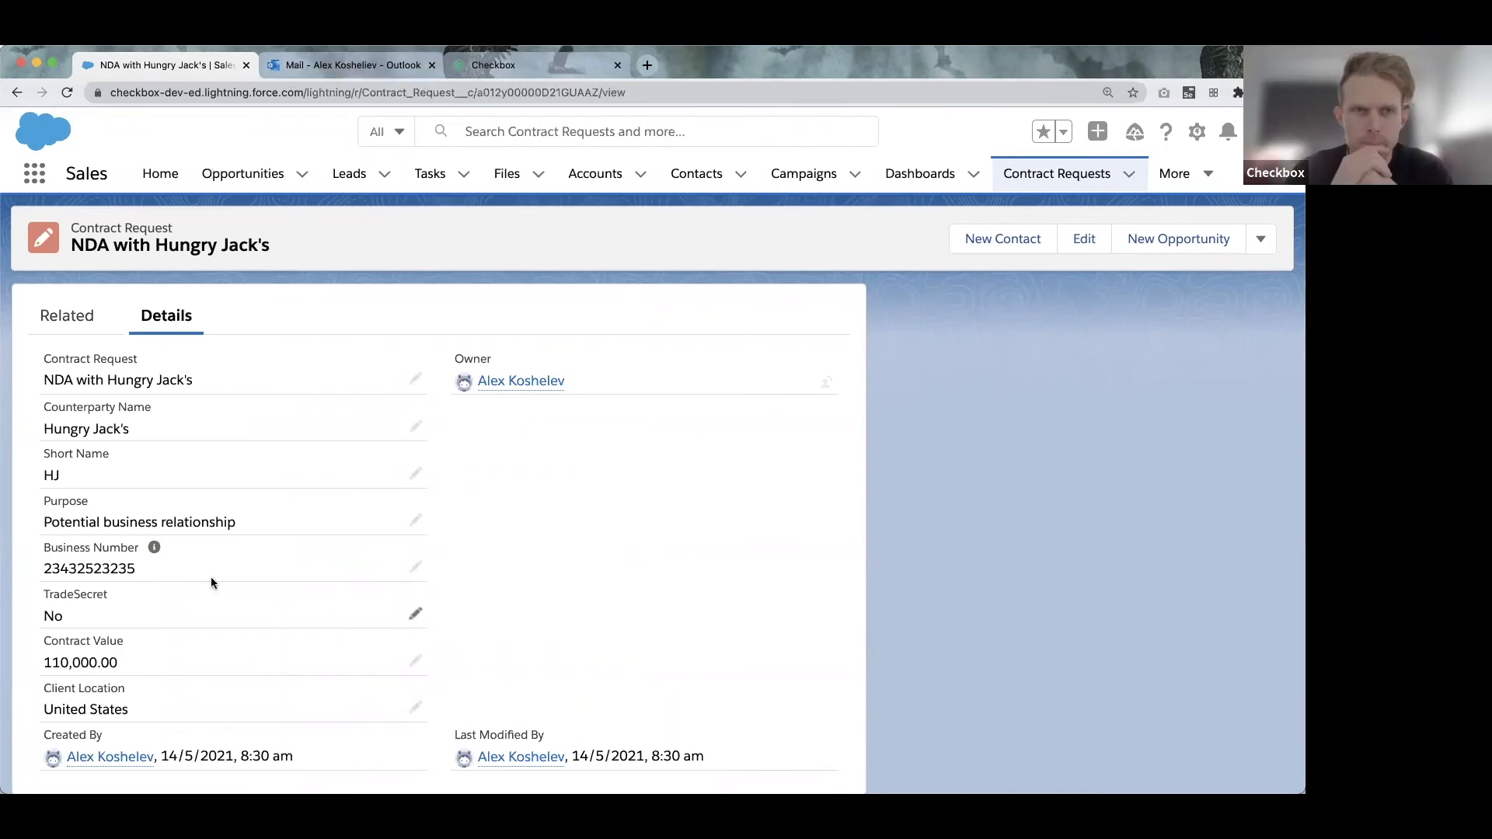
pyautogui.scroll(-1, 208, 462)
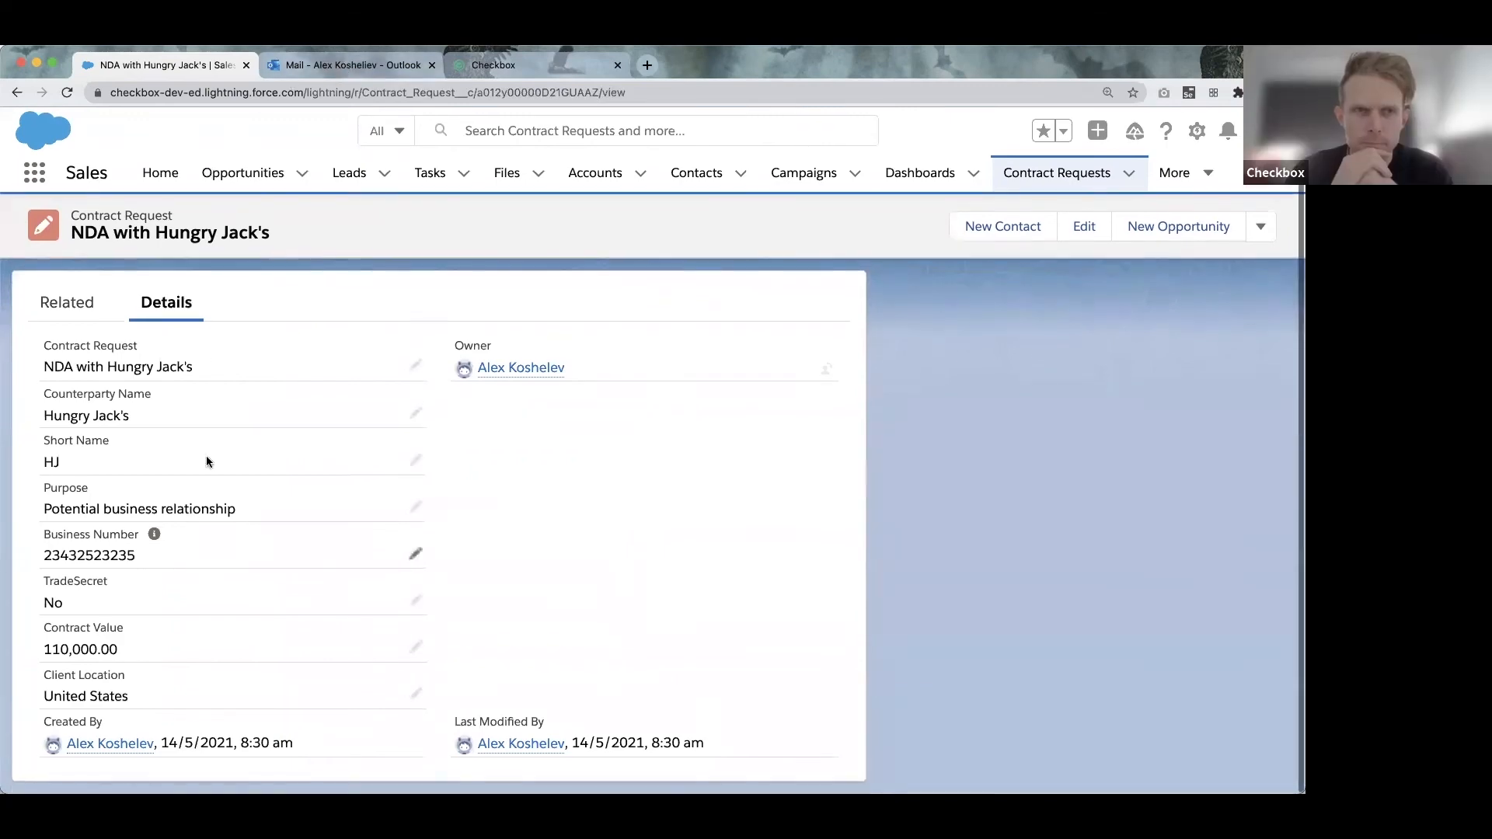
# Reload the Outlook inbox and open the Legal Approval Required email for the NDA with HJ.
pyautogui.click(354, 68)
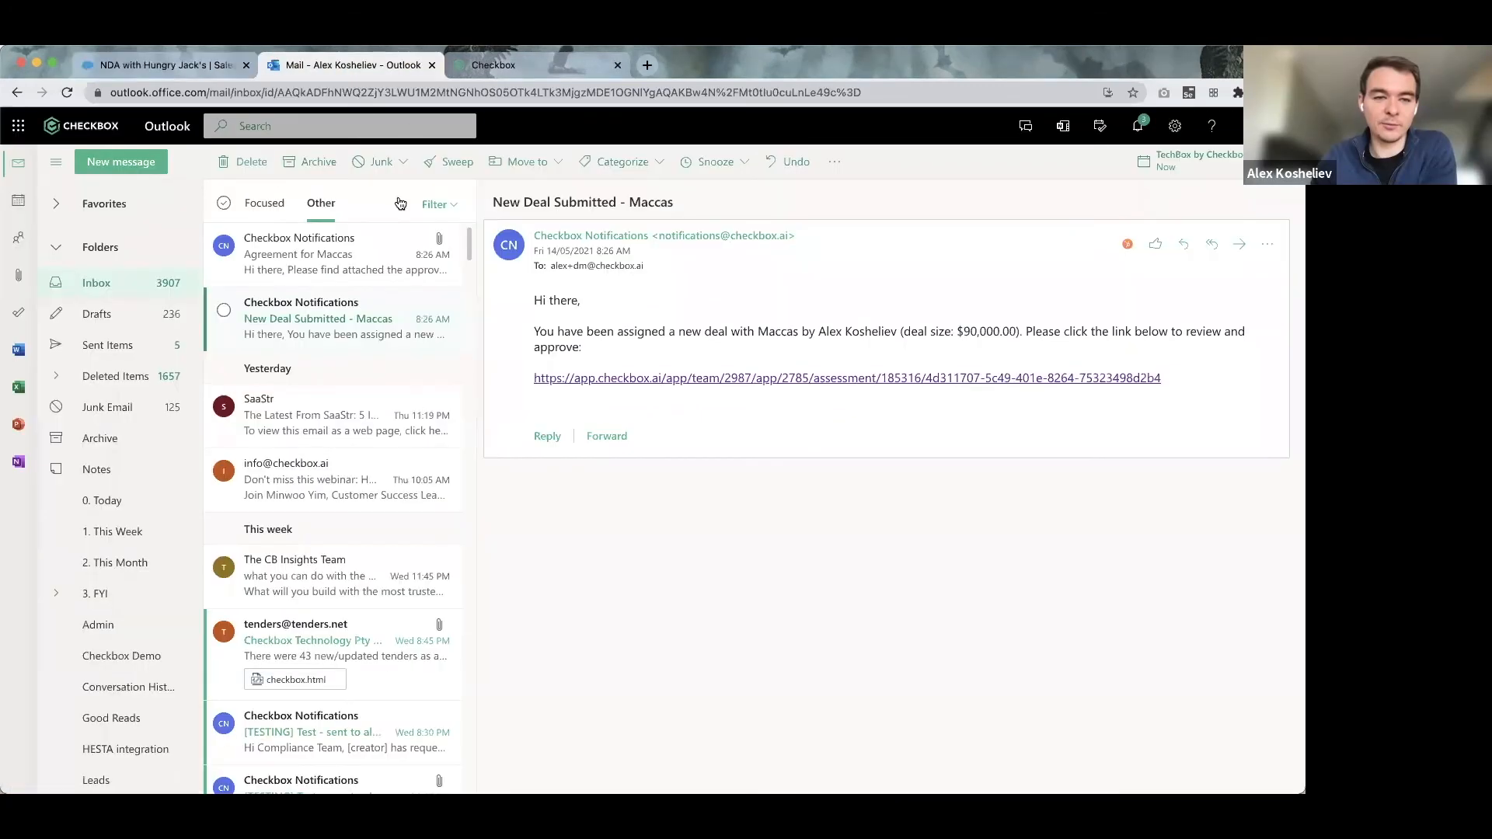
pyautogui.click(68, 93)
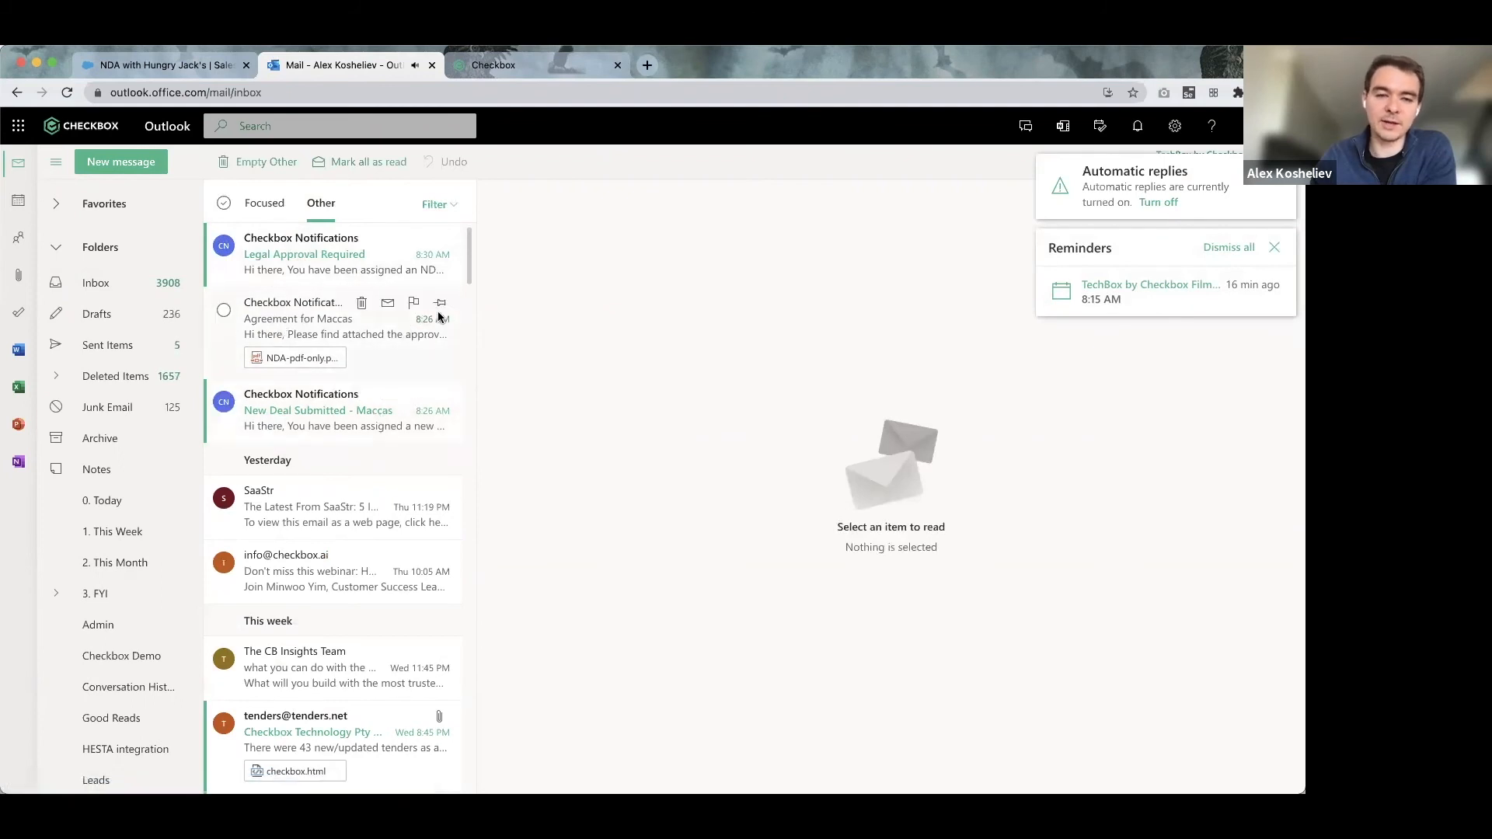
pyautogui.click(263, 249)
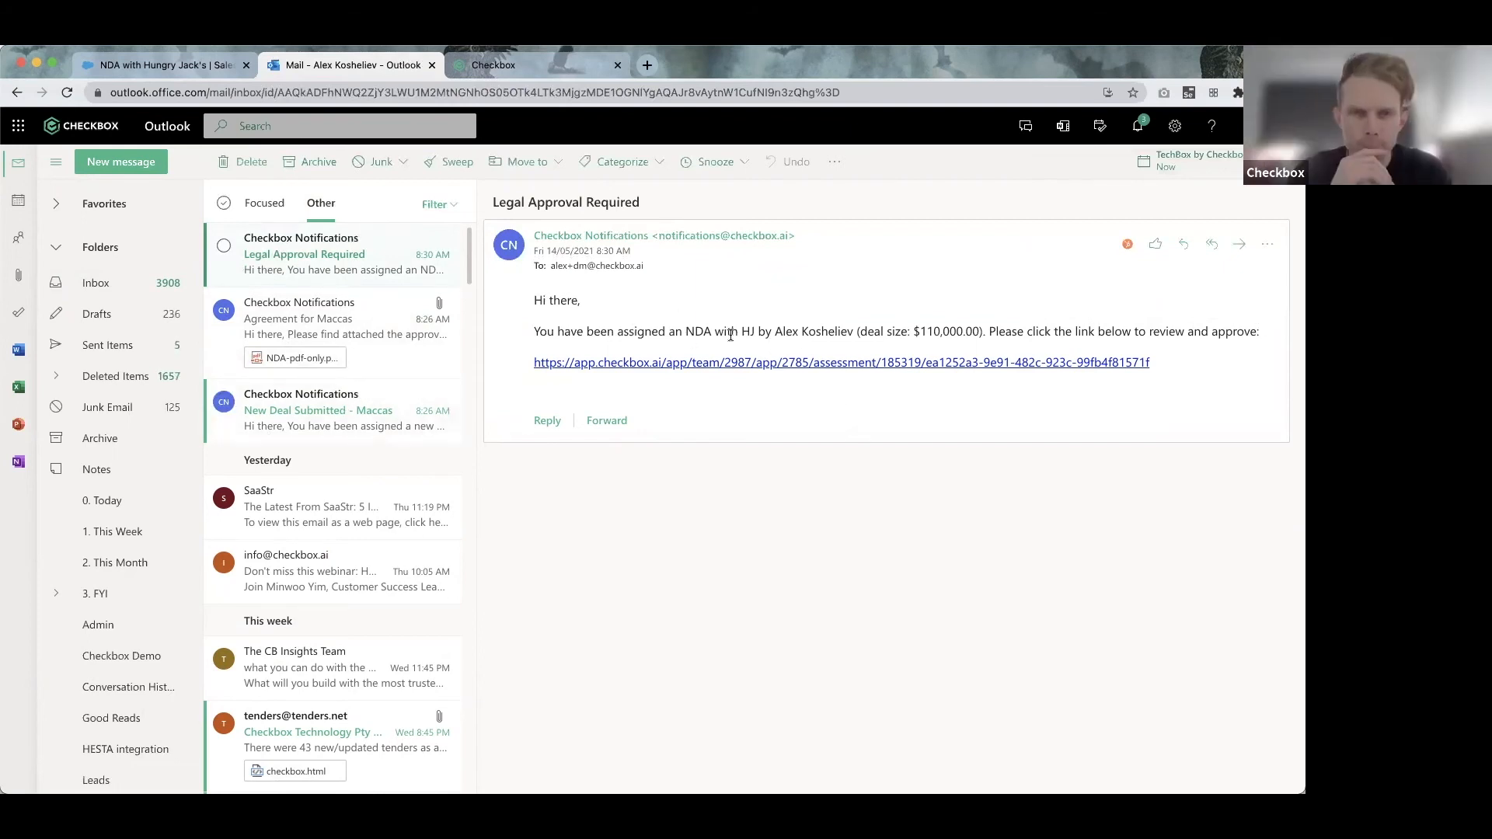
# Open the Hungry Jack's NDA from the email and confirm it on to Legal Review, checking the download formats.
pyautogui.click(829, 363)
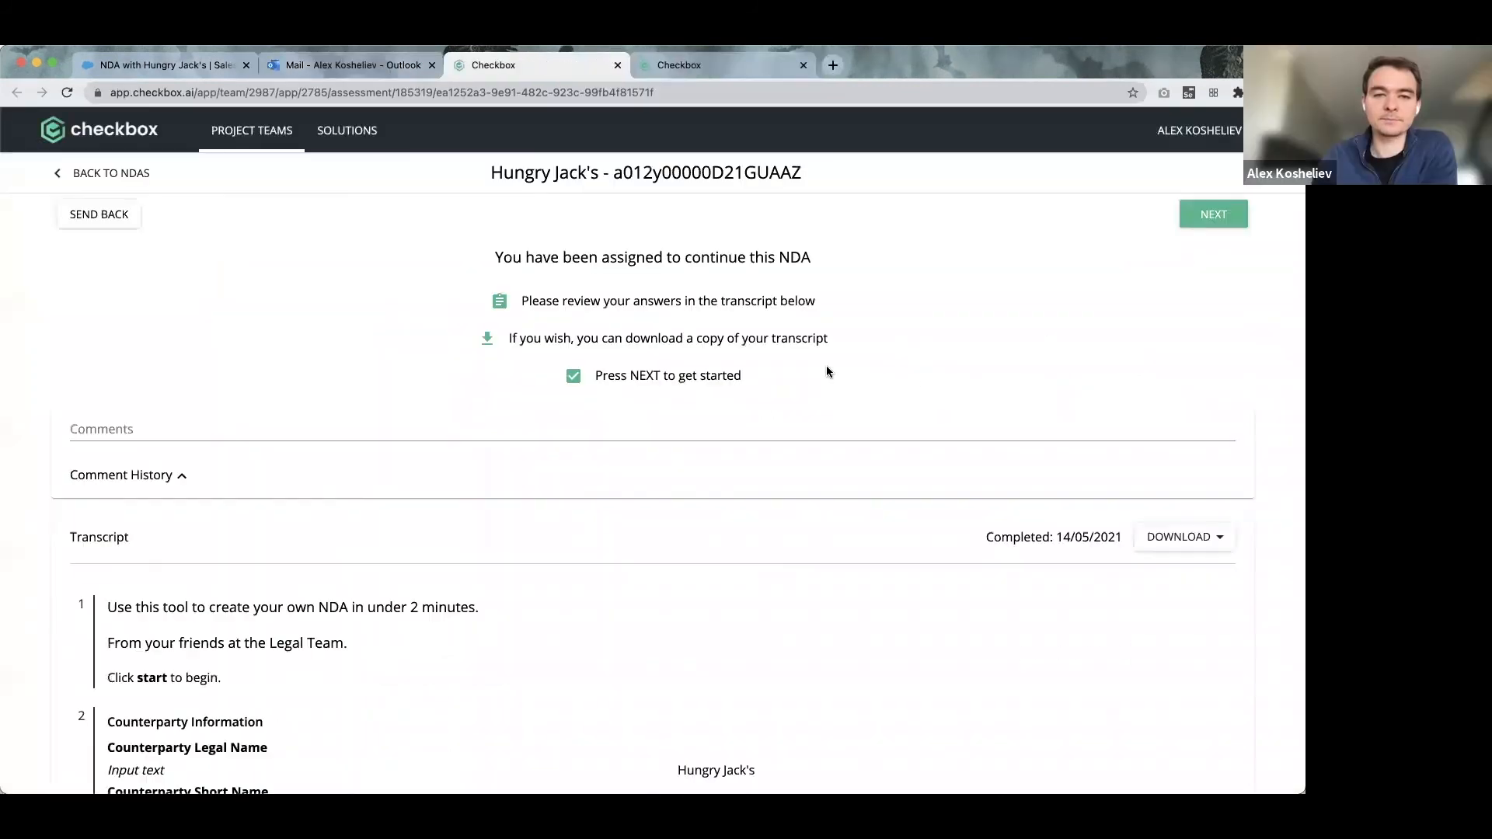
pyautogui.scroll(-2, 499, 418)
pyautogui.scroll(-5, 466, 401)
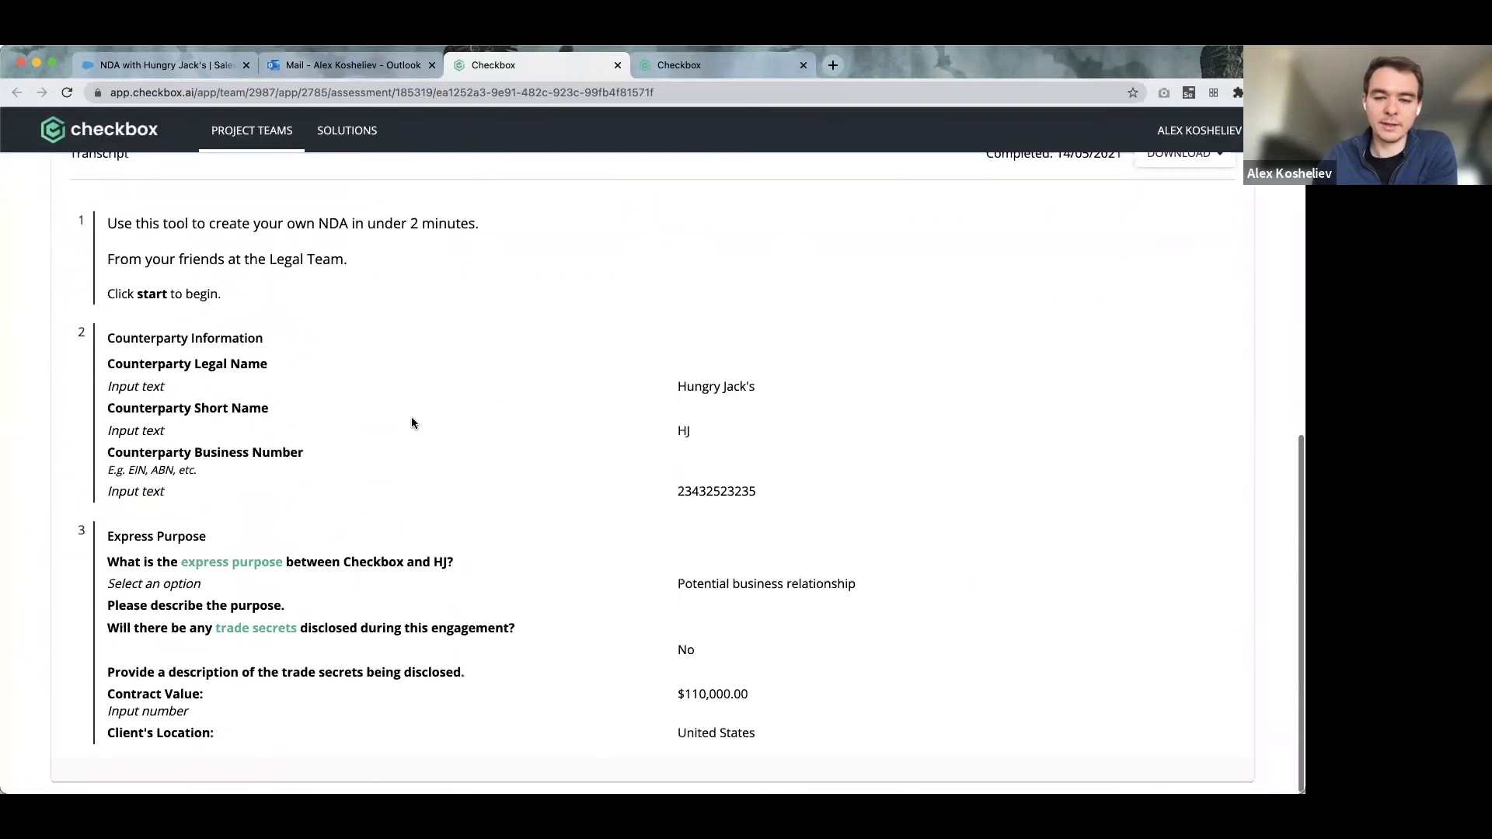
pyautogui.scroll(7, 763, 615)
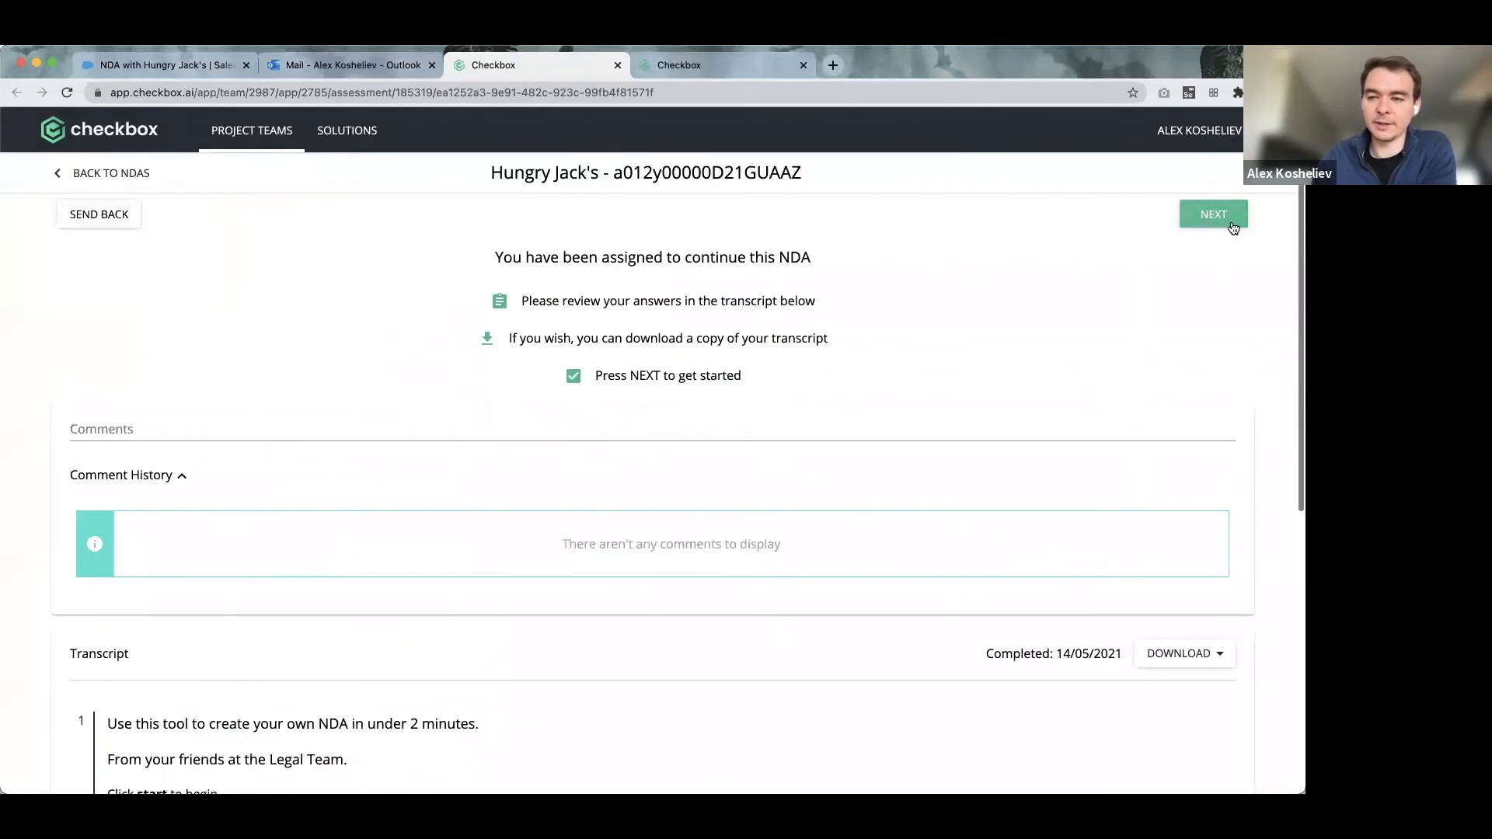
pyautogui.click(1232, 221)
pyautogui.click(495, 502)
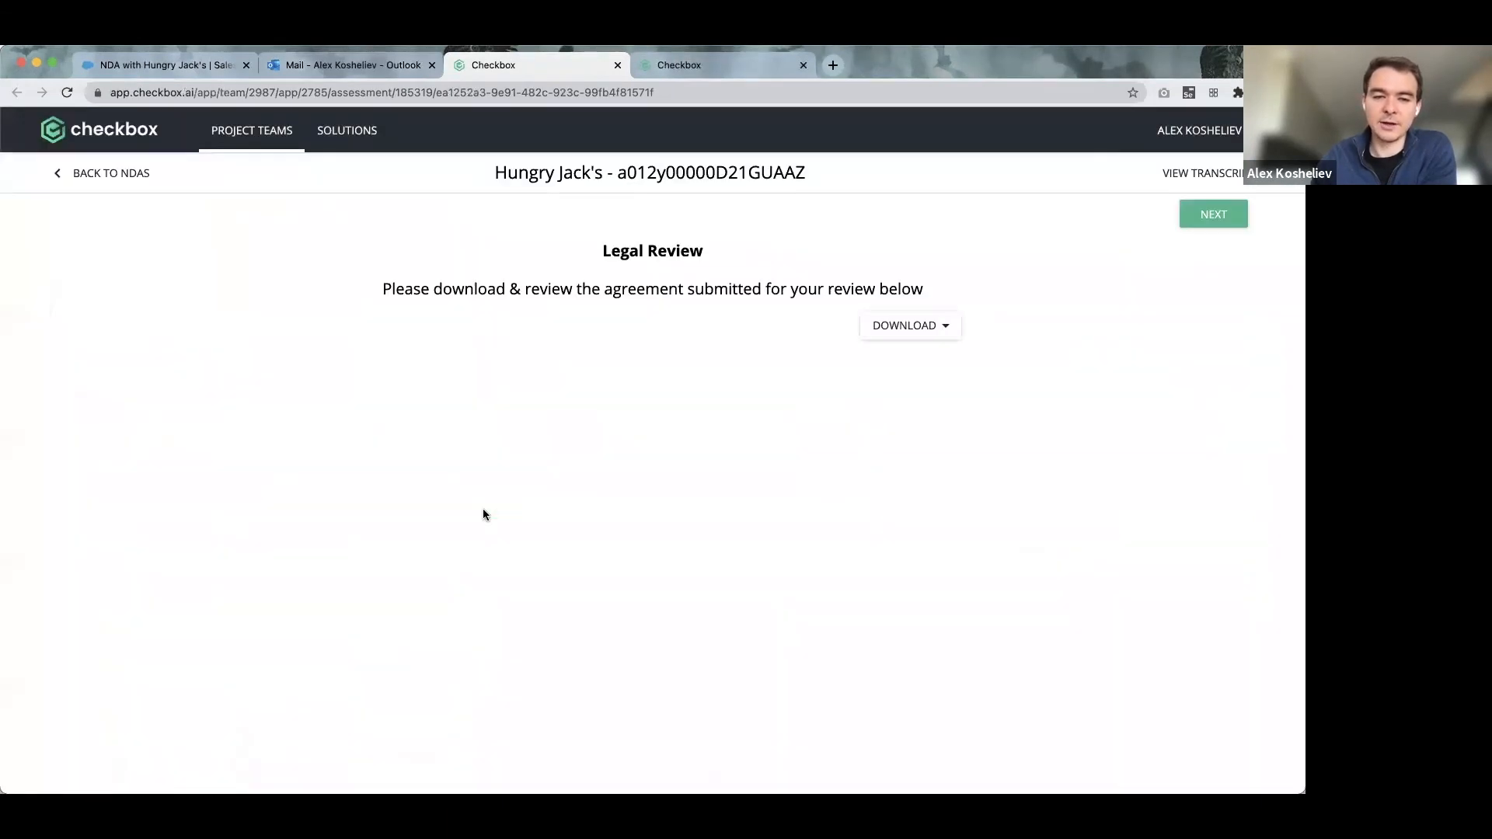
pyautogui.click(908, 325)
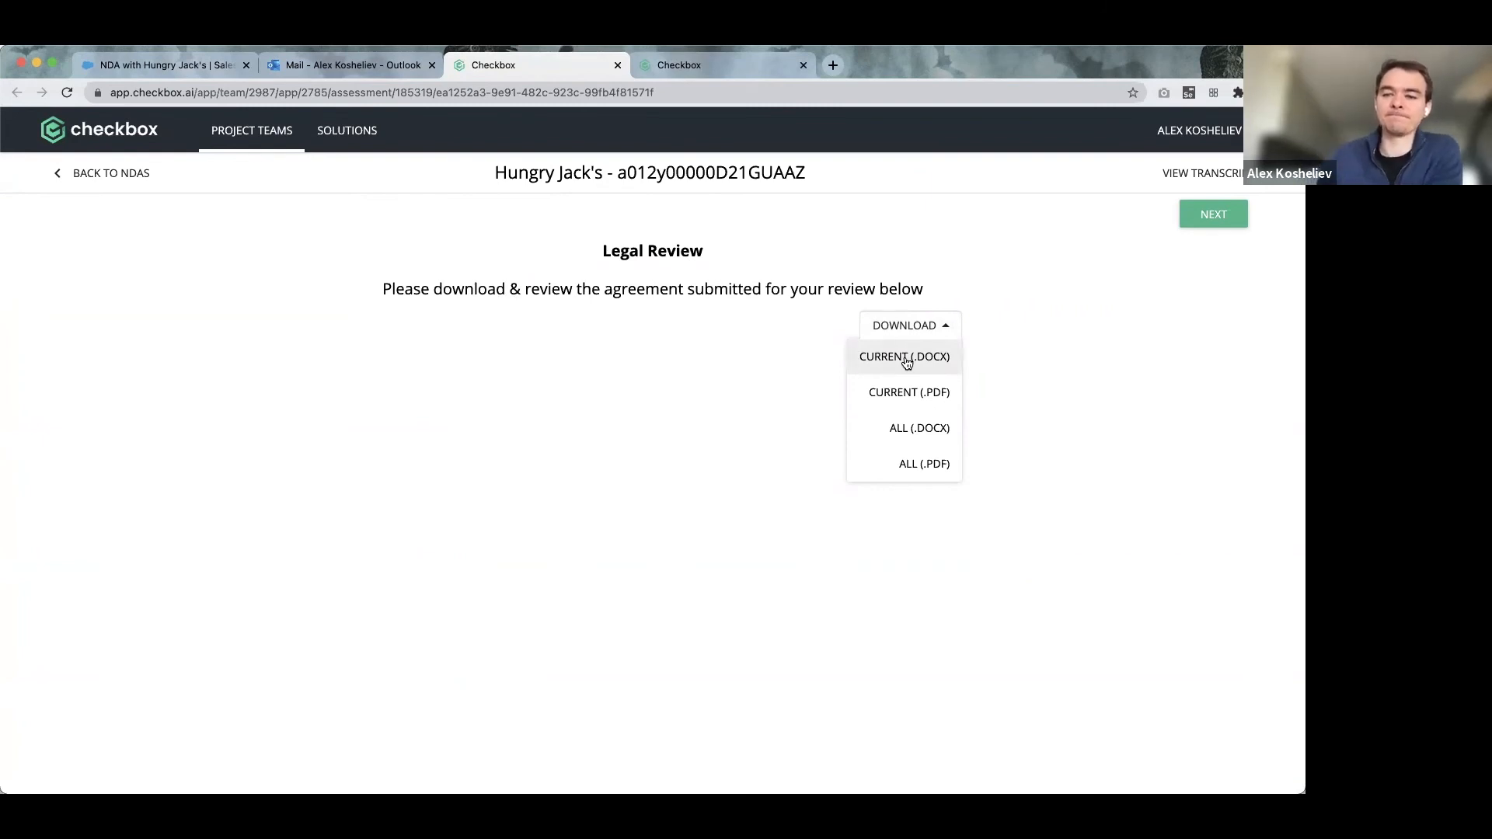
pyautogui.click(637, 373)
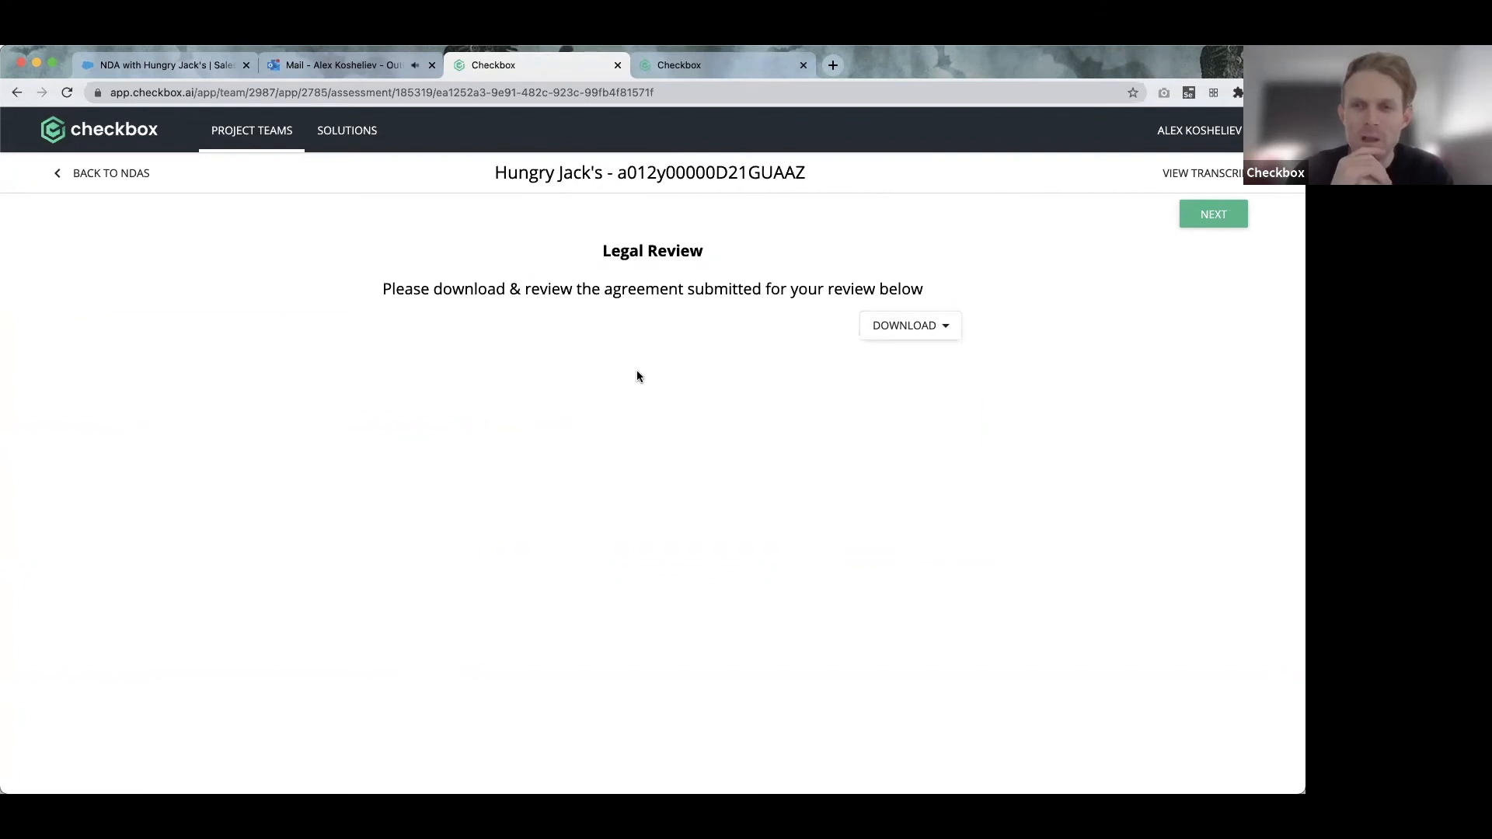